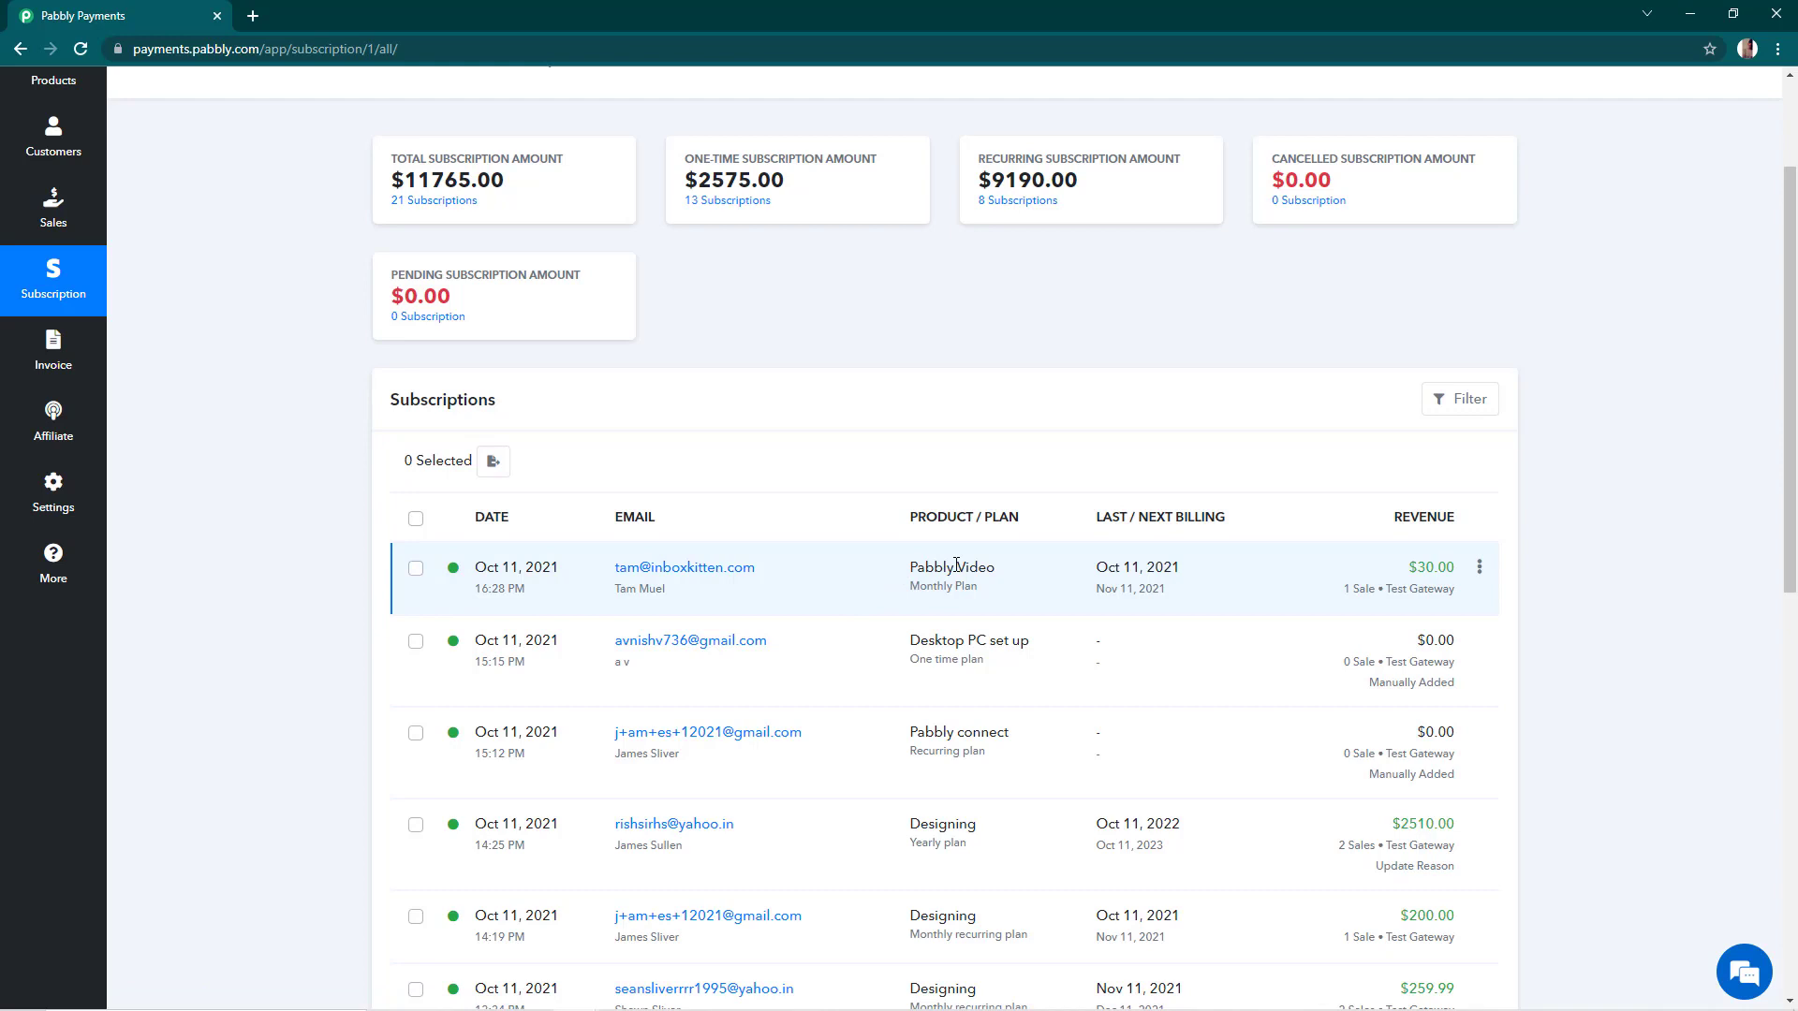
Highlight the Pabbly Video product and Monthly plan names in the newest subscription row.
left_click_drag(904, 569, 1020, 572)
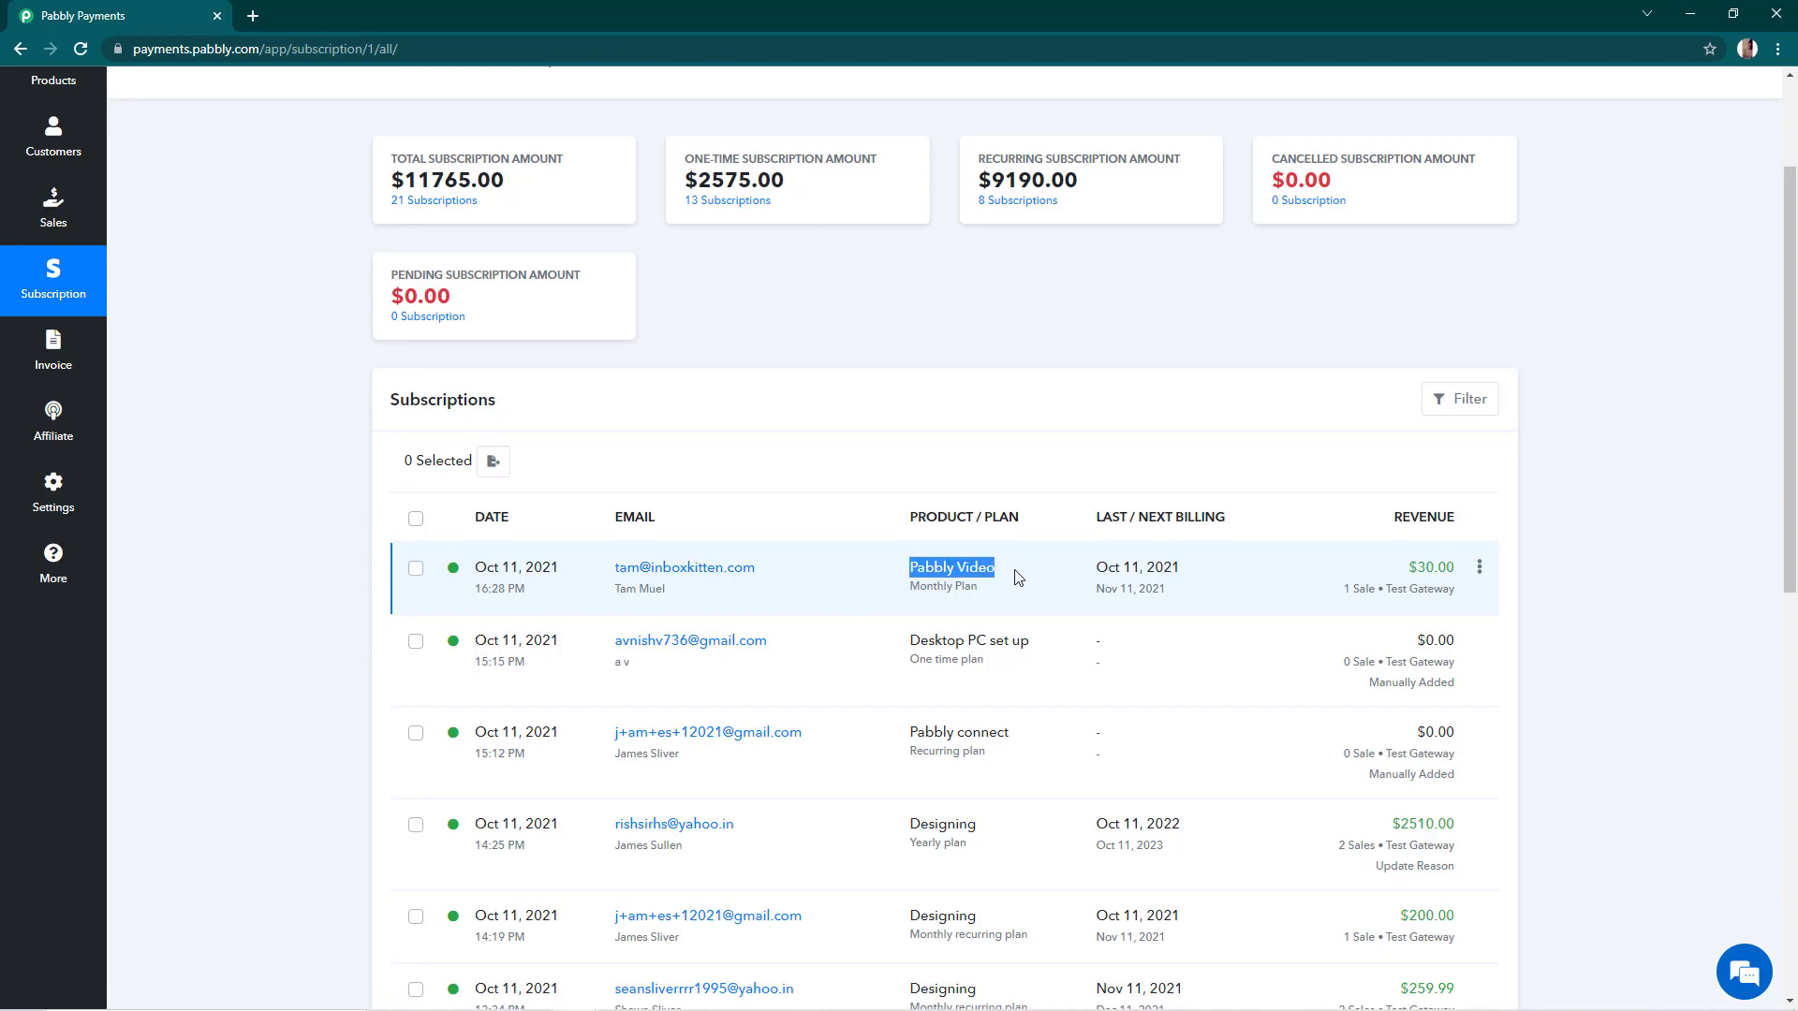
double_click(943, 586)
left_click(943, 586)
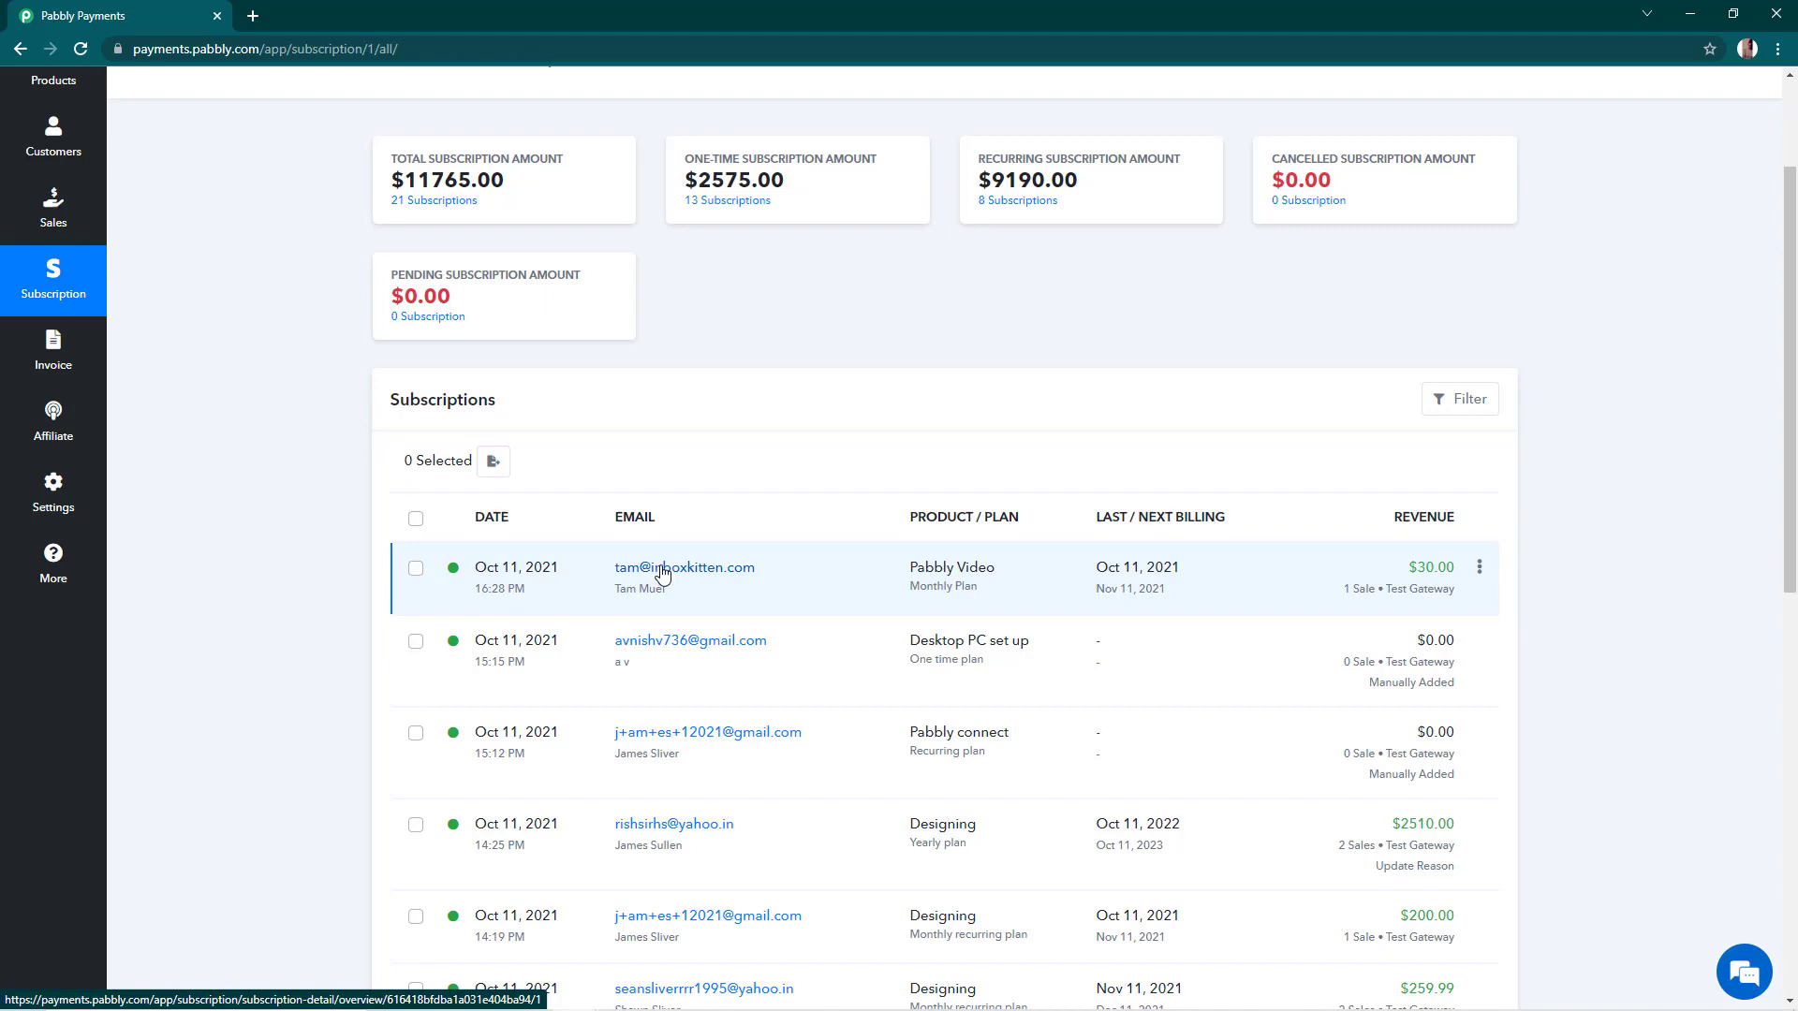
Open the newest subscription and choose Add / Deduct Service Credit from its actions menu.
left_click(662, 569)
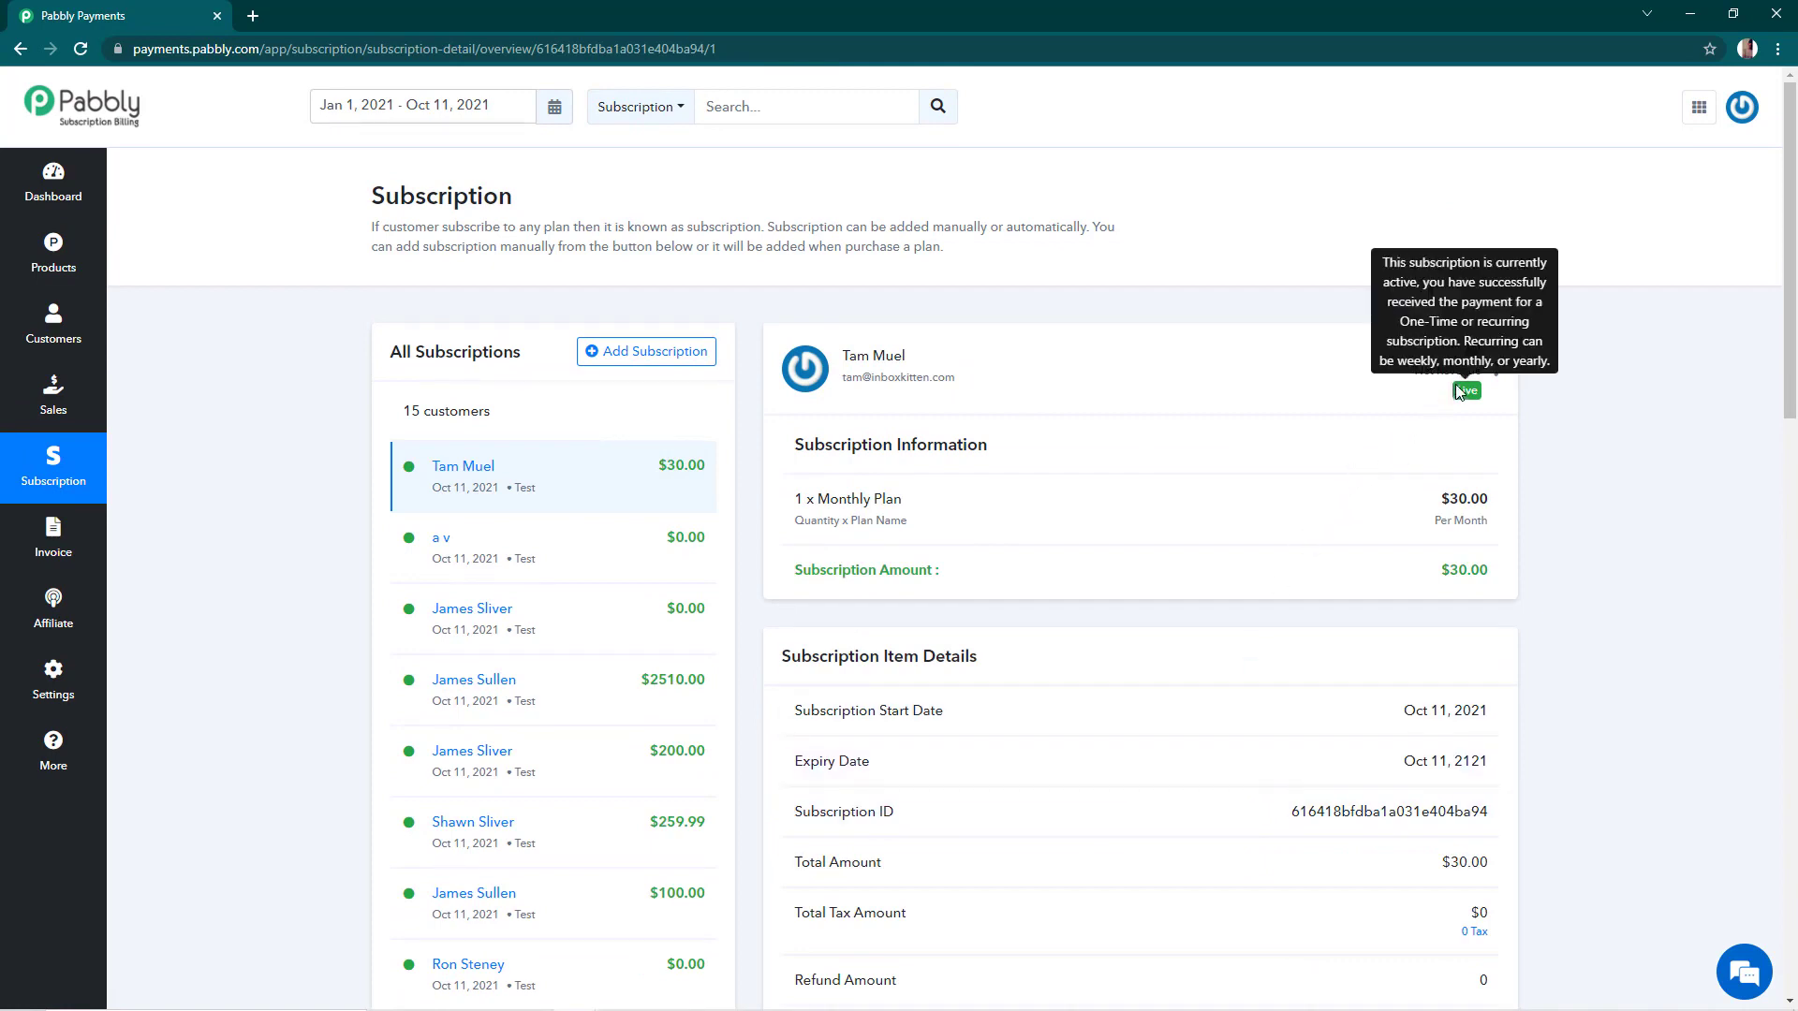
left_click(1496, 372)
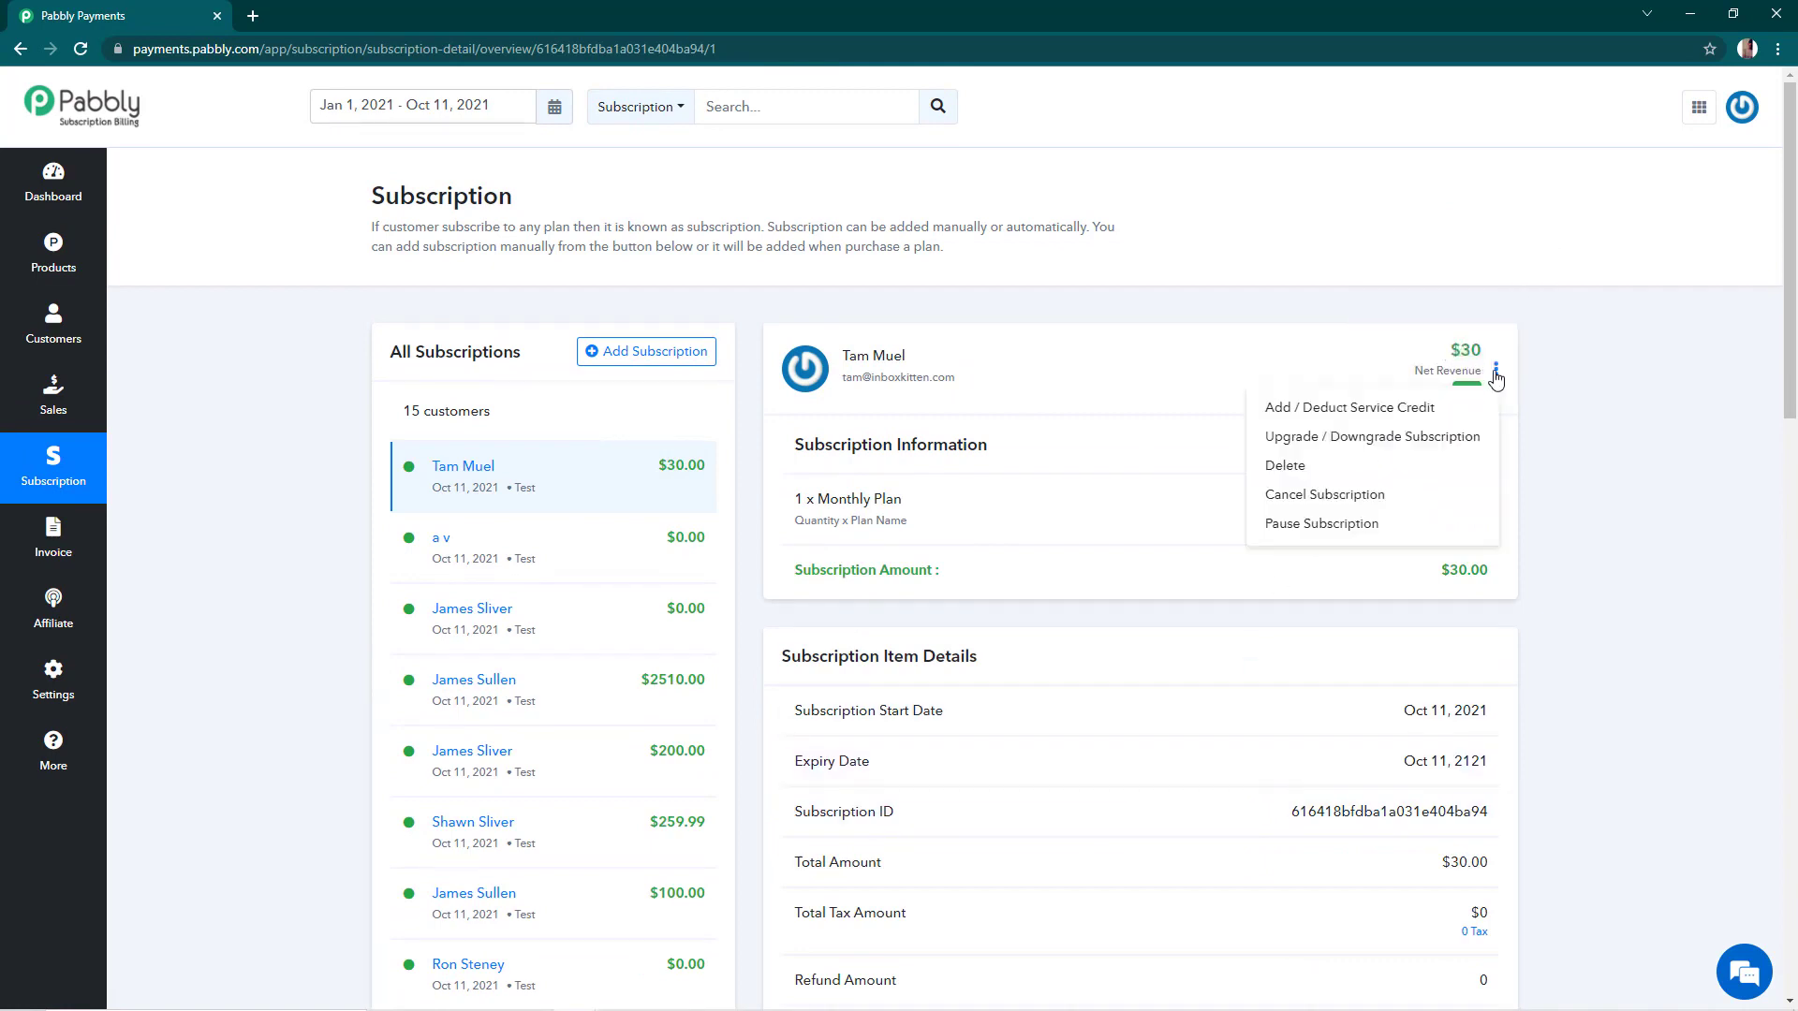
left_click(1456, 410)
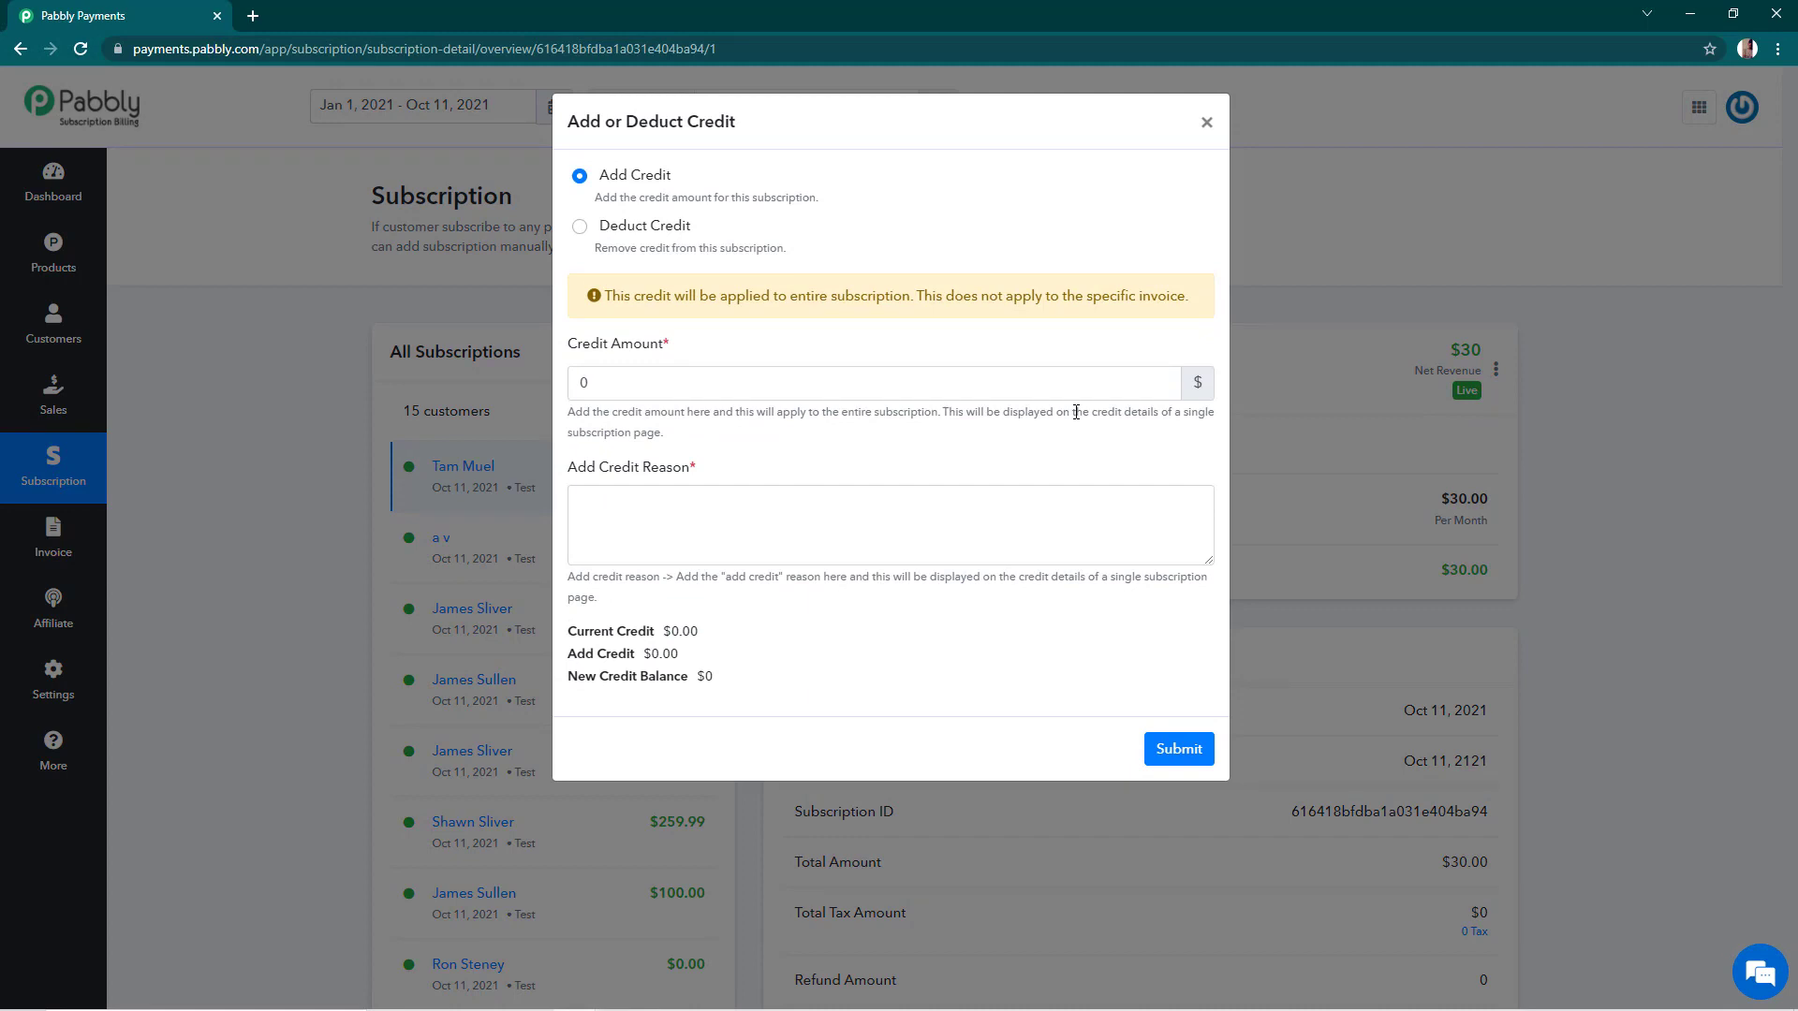
Enter a 15 credit with reason 'Services didn't work as promised' and submit it.
left_click(1037, 384)
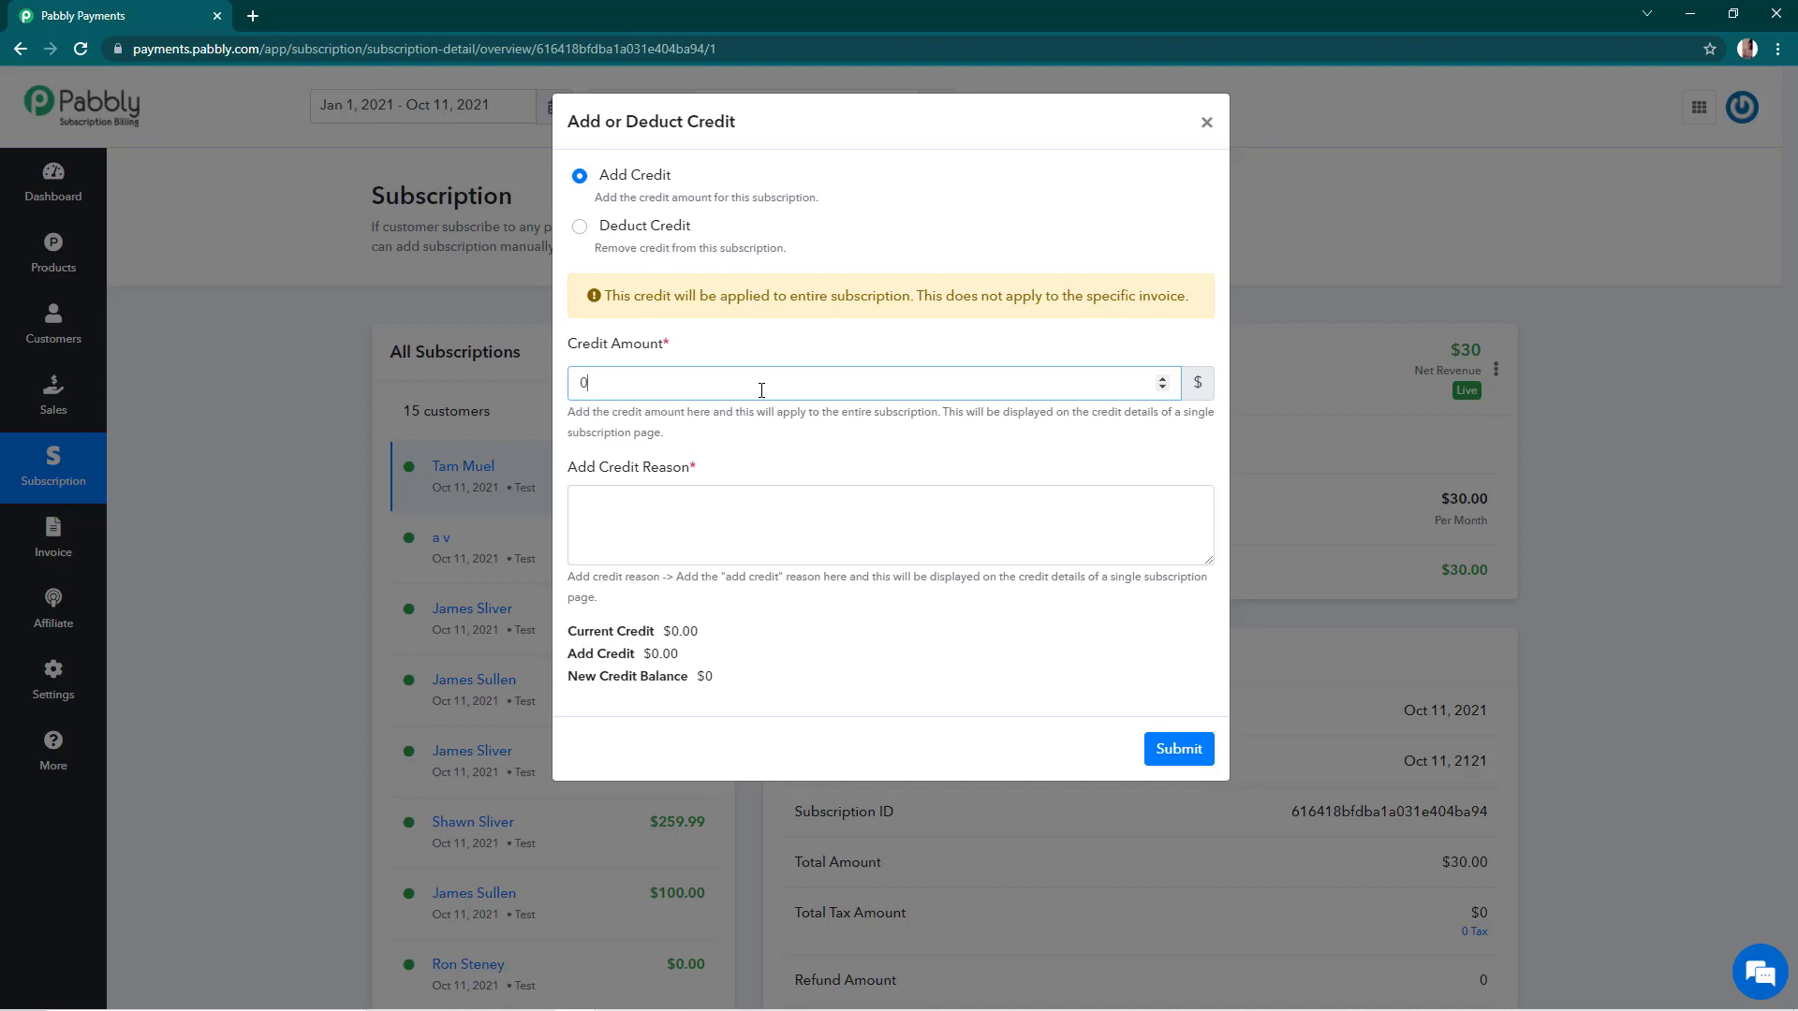
key("BackSpace")
type("15")
left_click(724, 496)
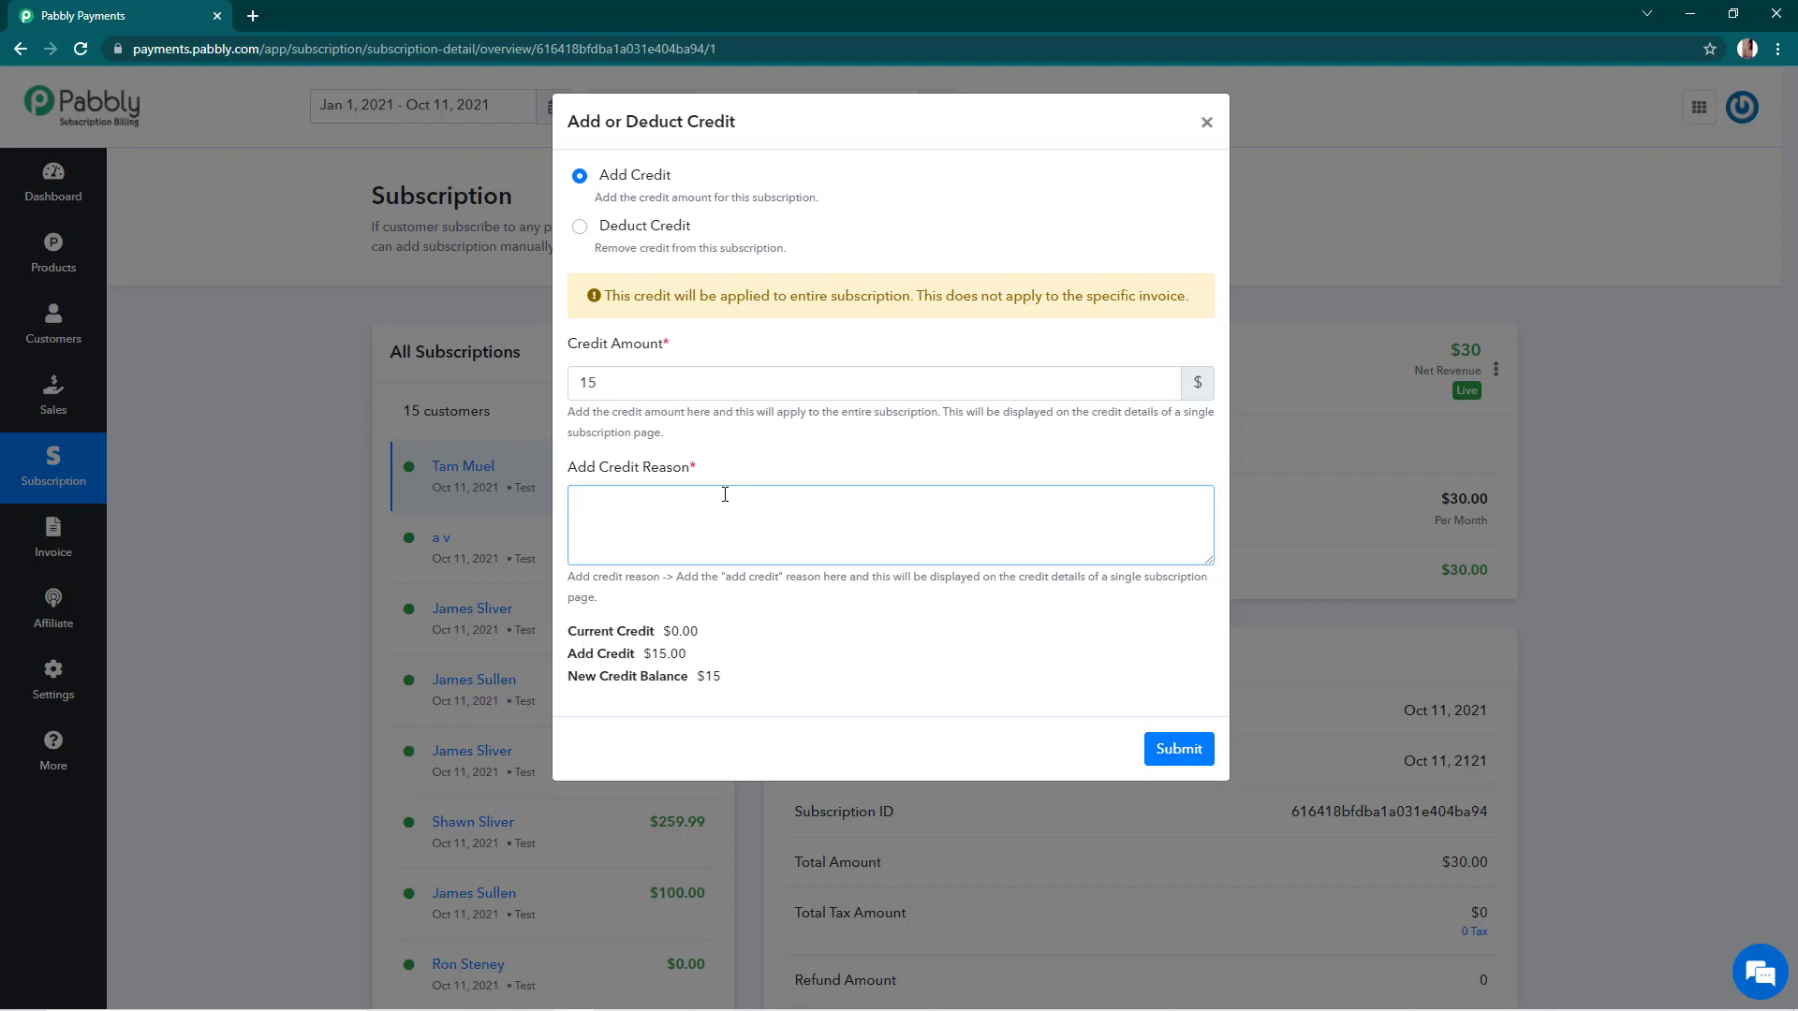
type("Services didn't work as promised")
mouse_move(716, 657)
left_mouse_down()
mouse_move(642, 657)
mouse_move(734, 681)
left_mouse_up()
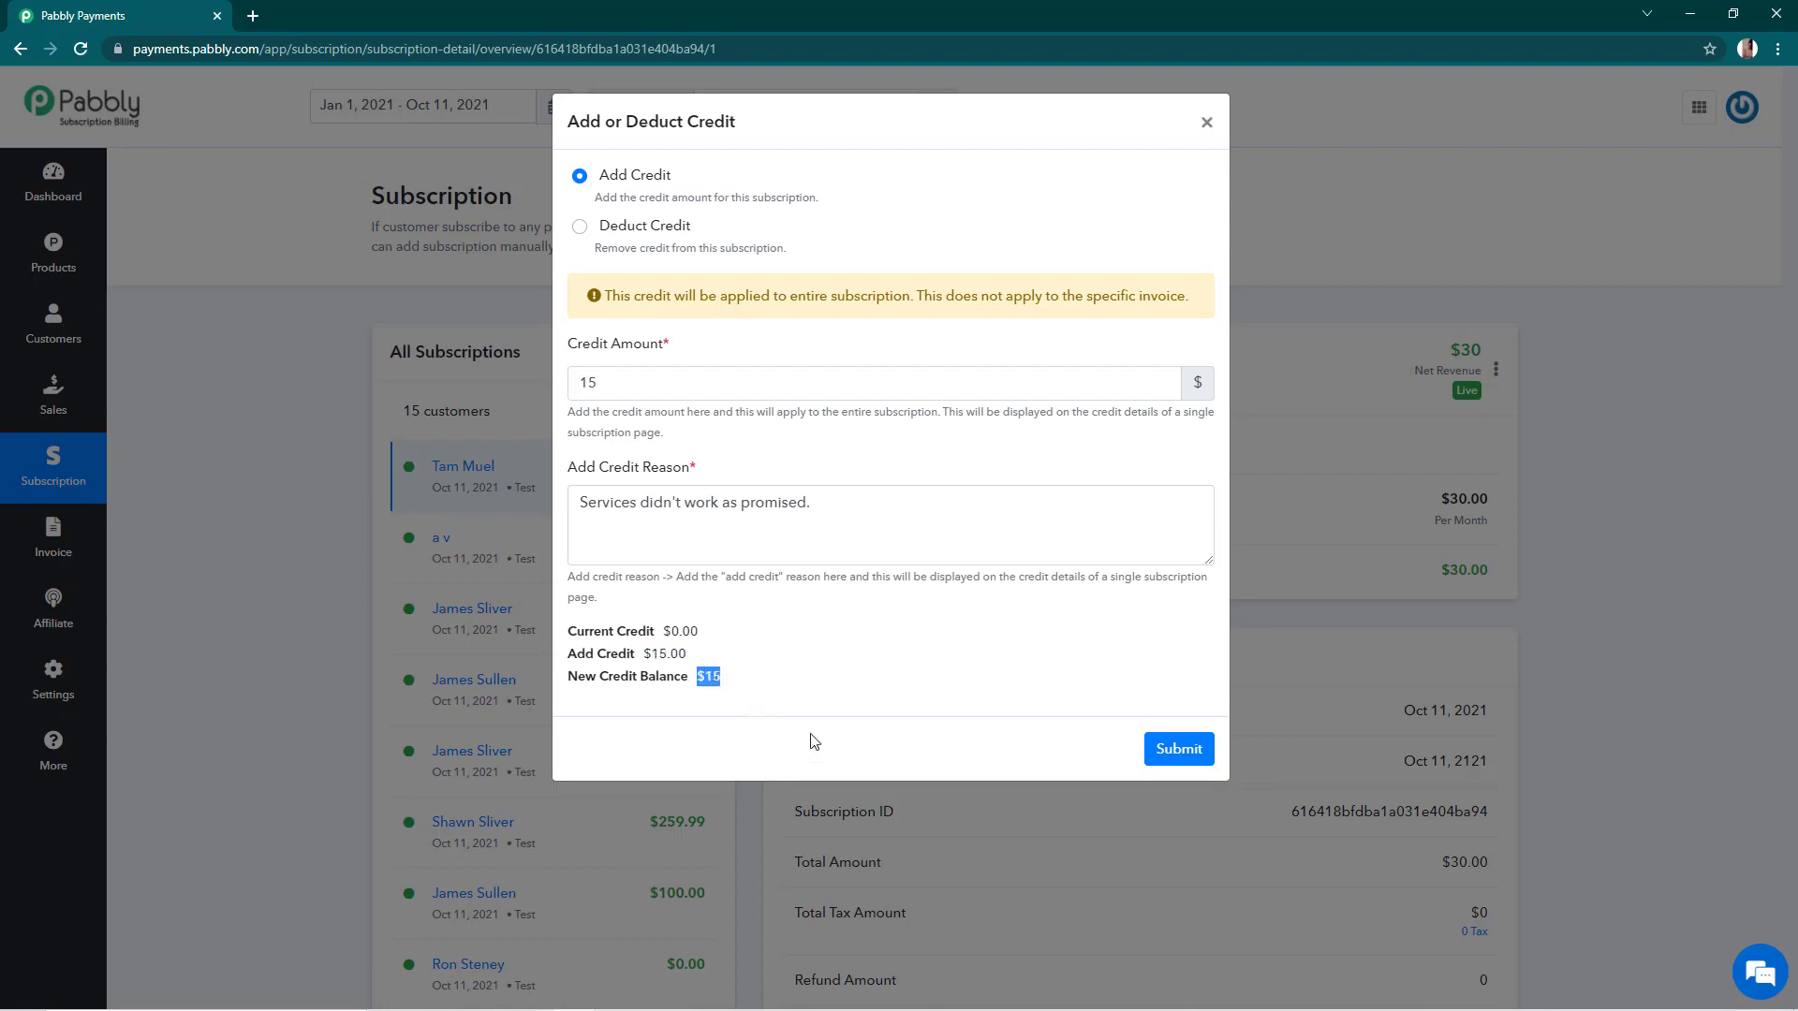
left_click(1176, 755)
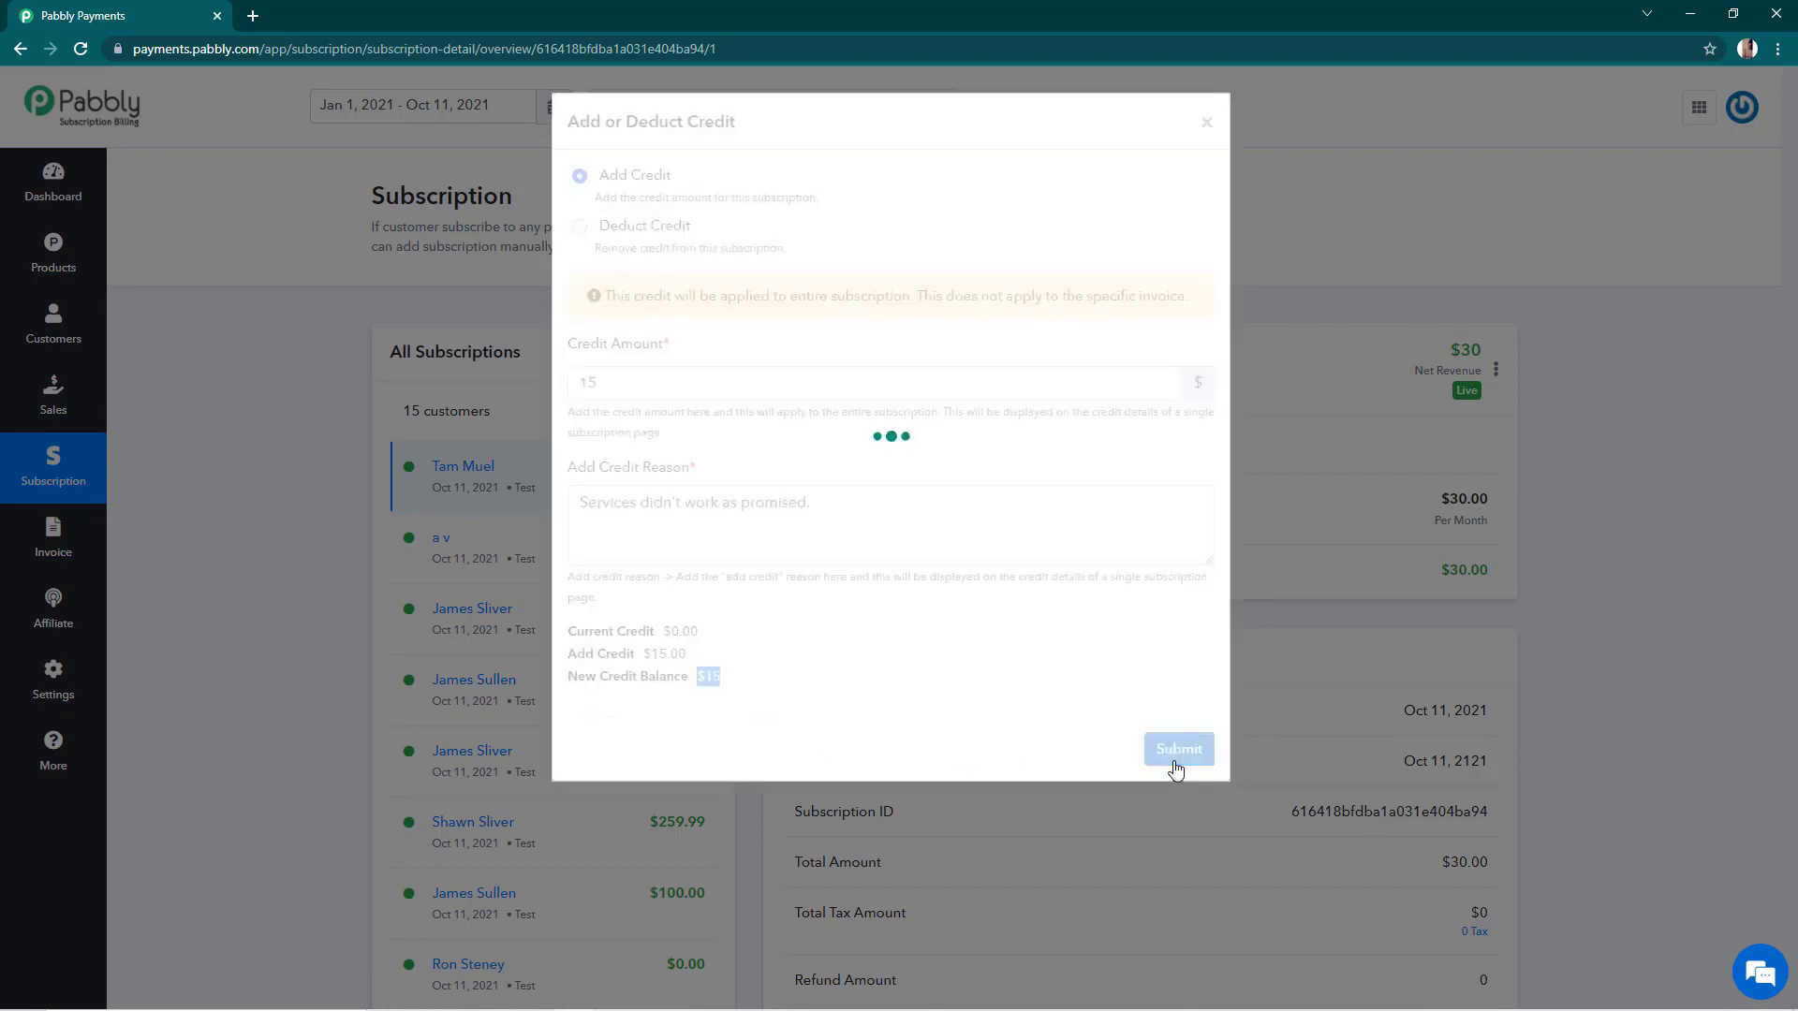
scroll(1171, 760, "down", 8)
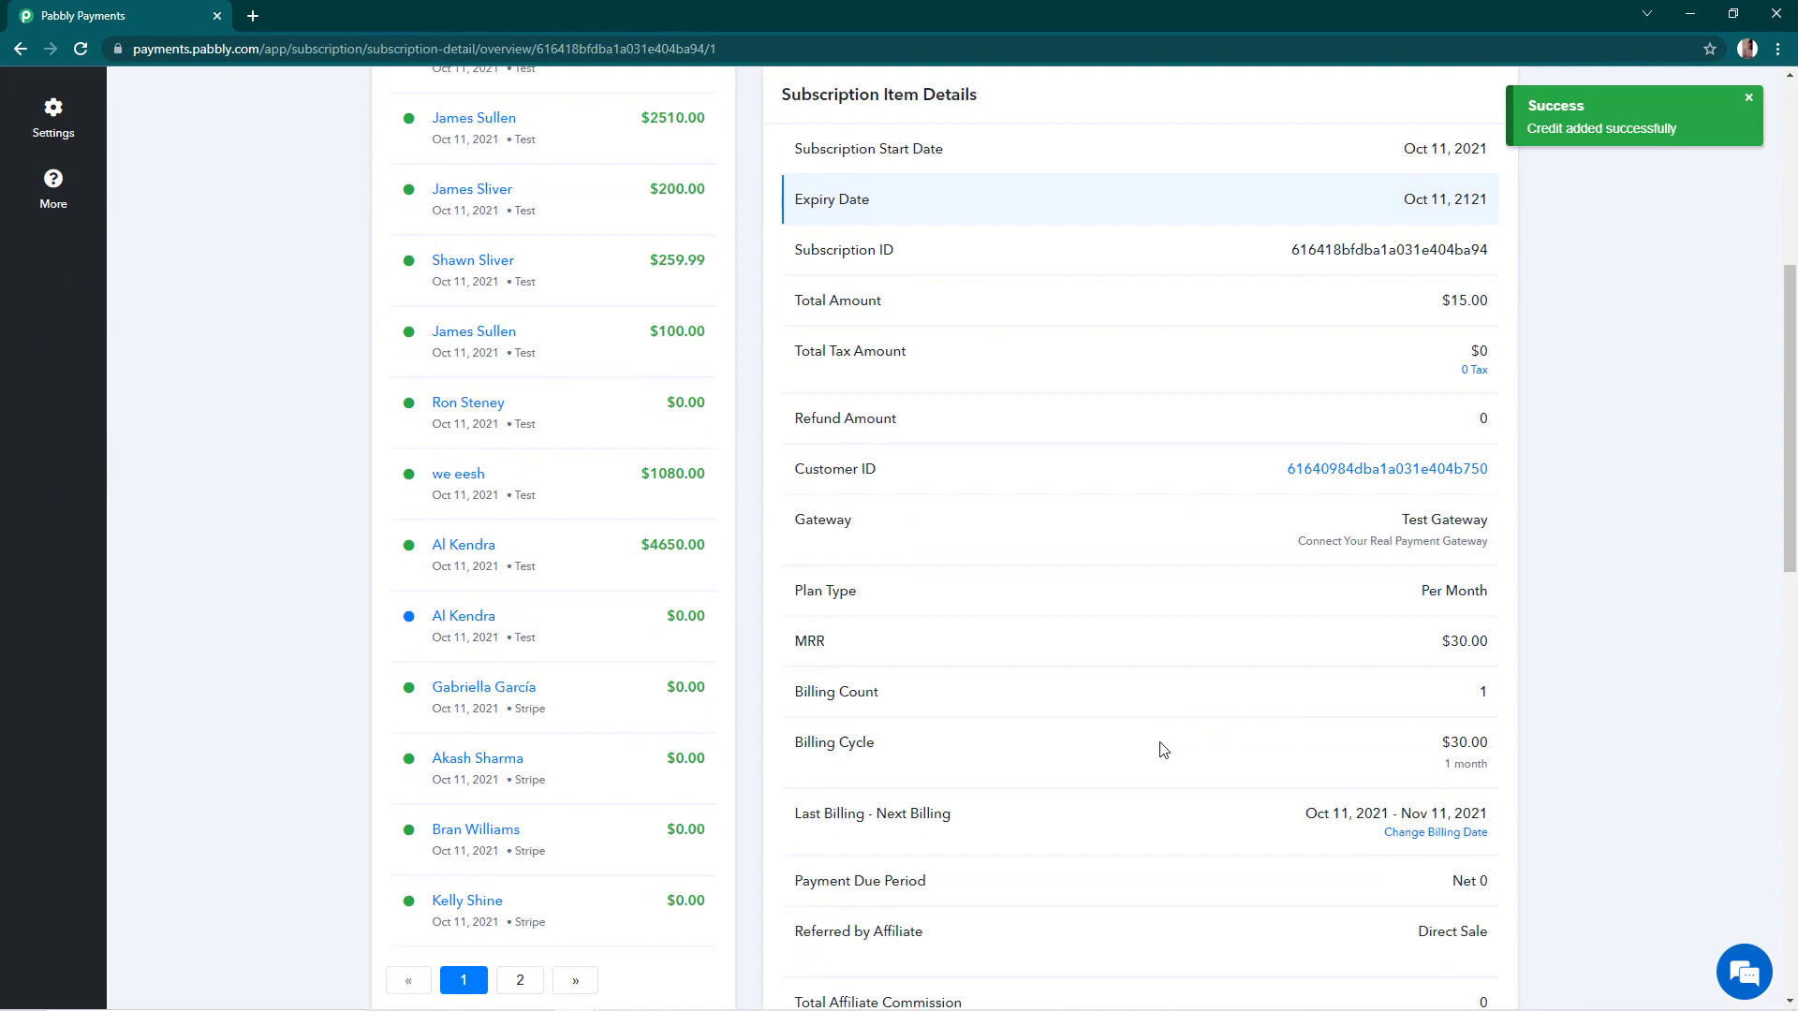
scroll(1162, 750, "down", 7)
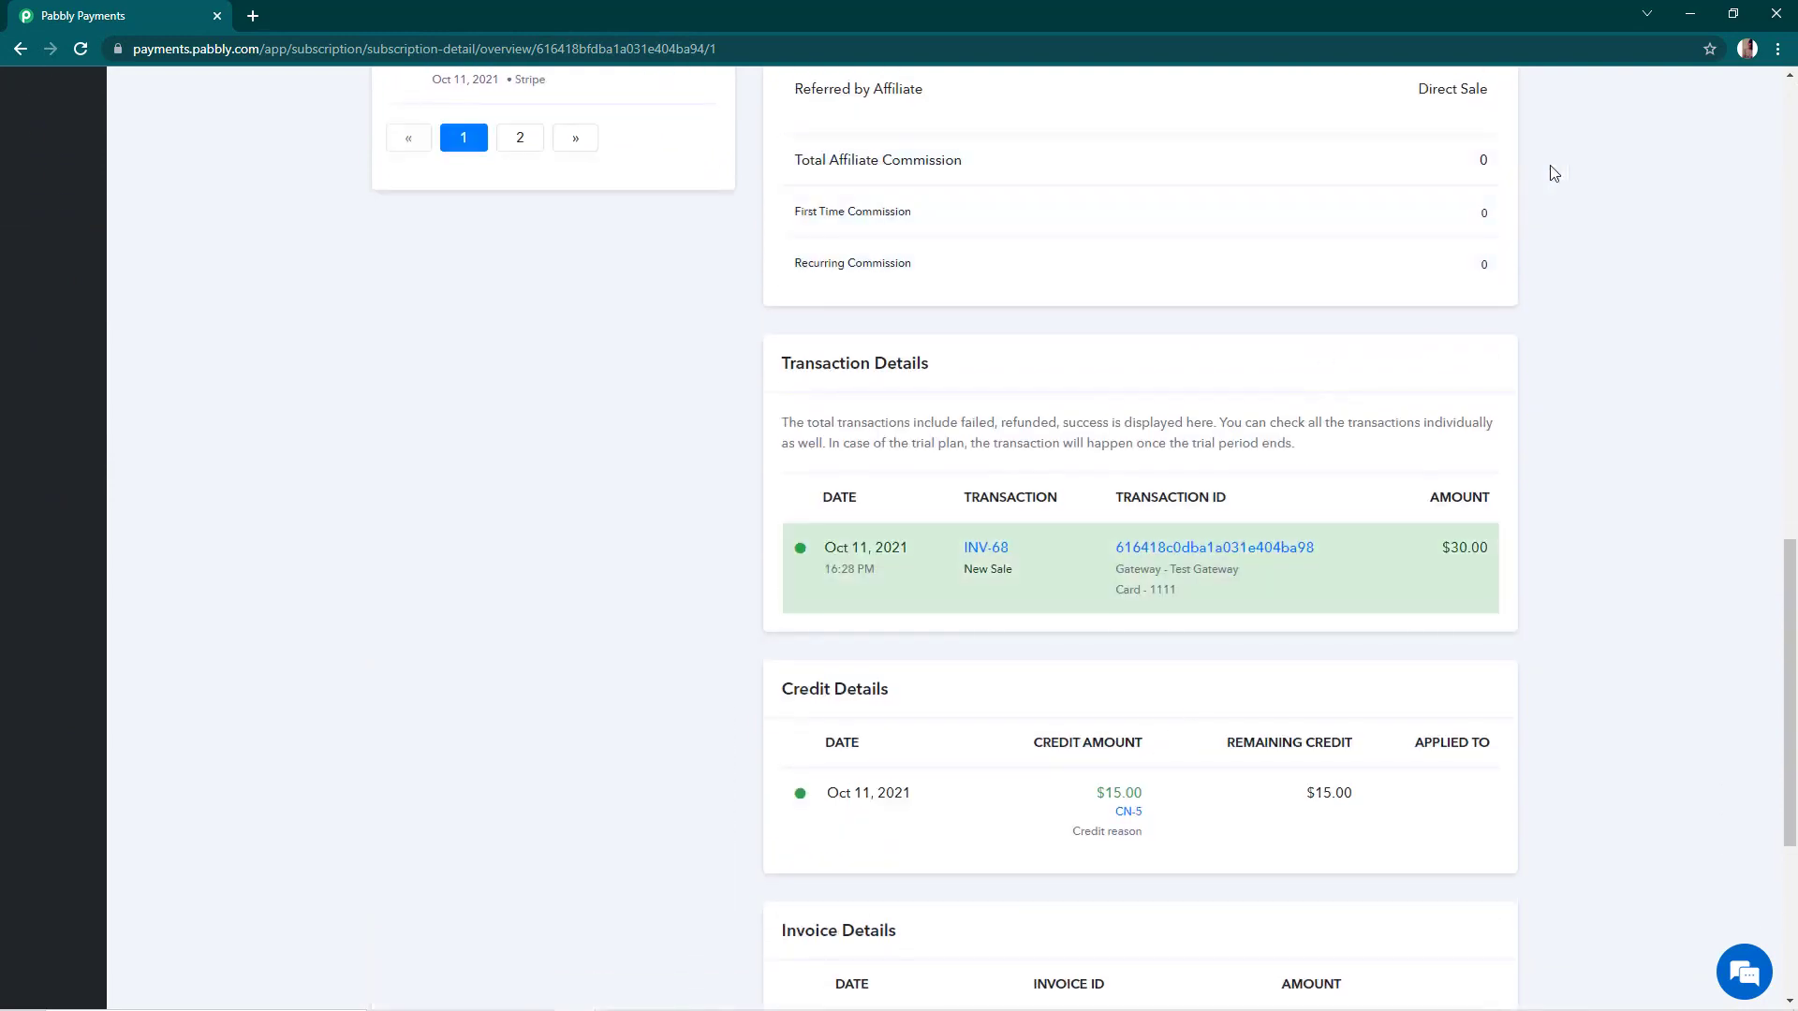
scroll(1033, 358, "down", 3)
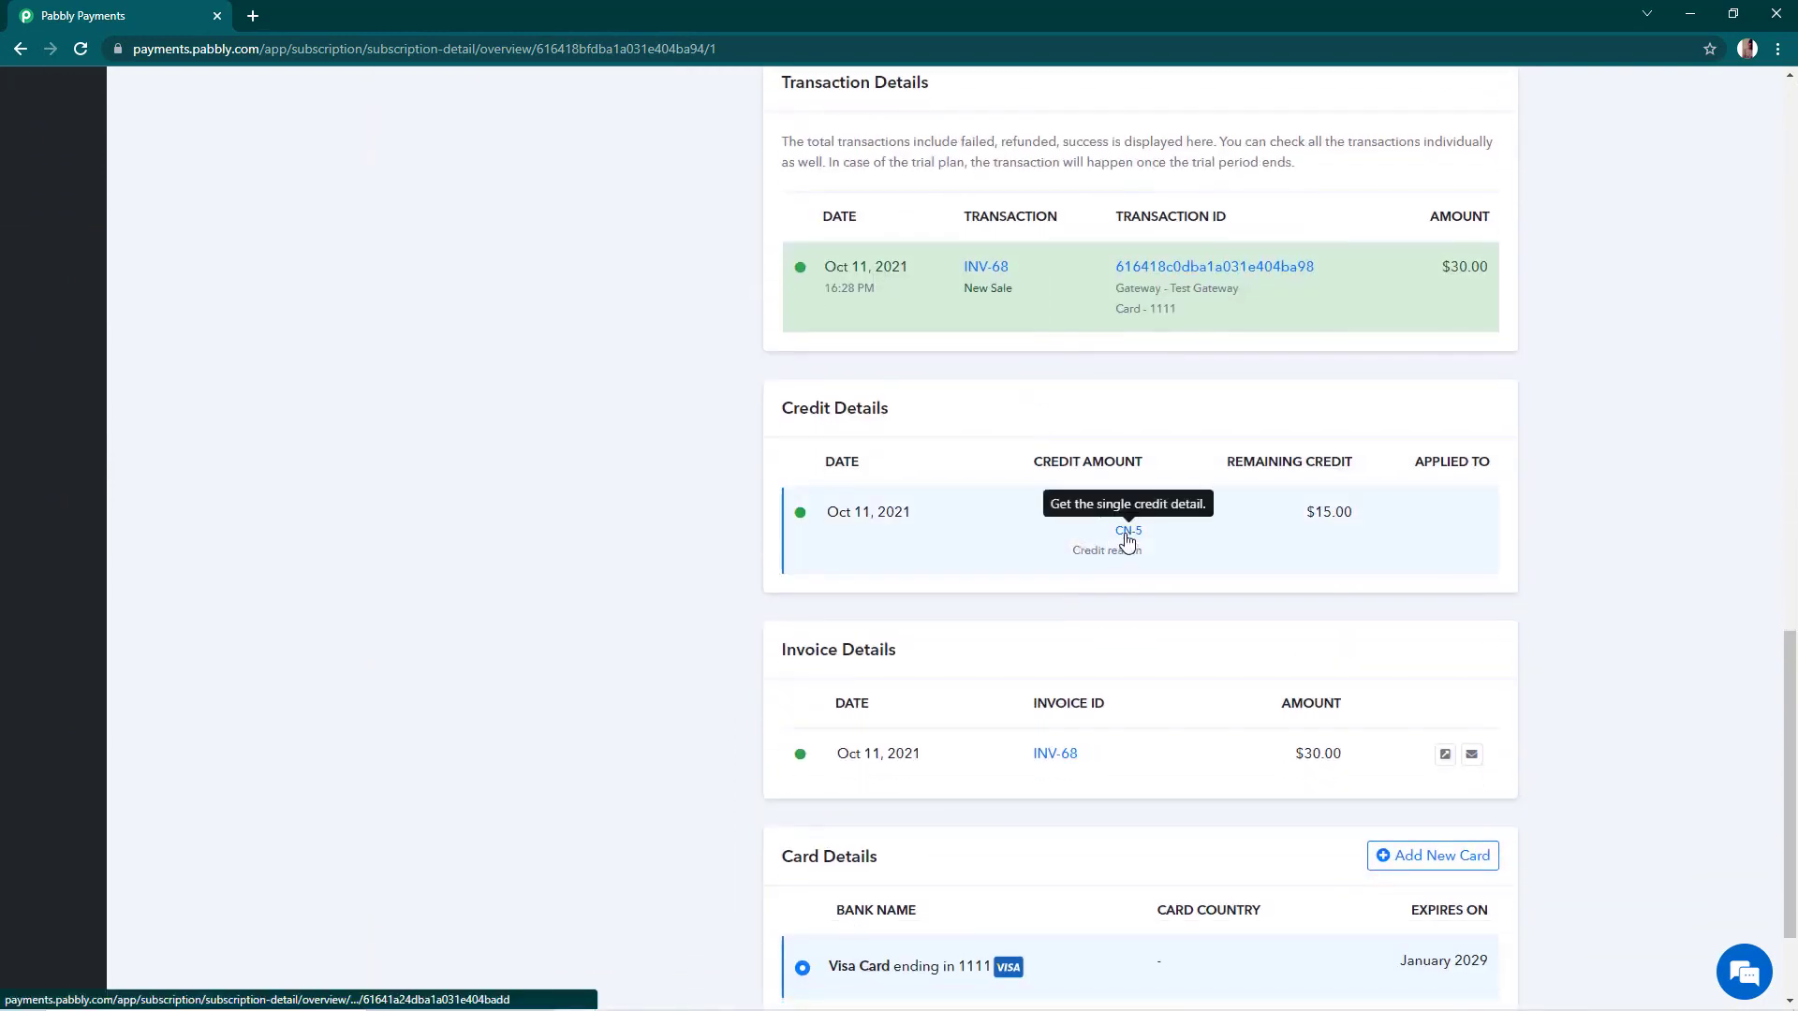
left_click(1128, 536)
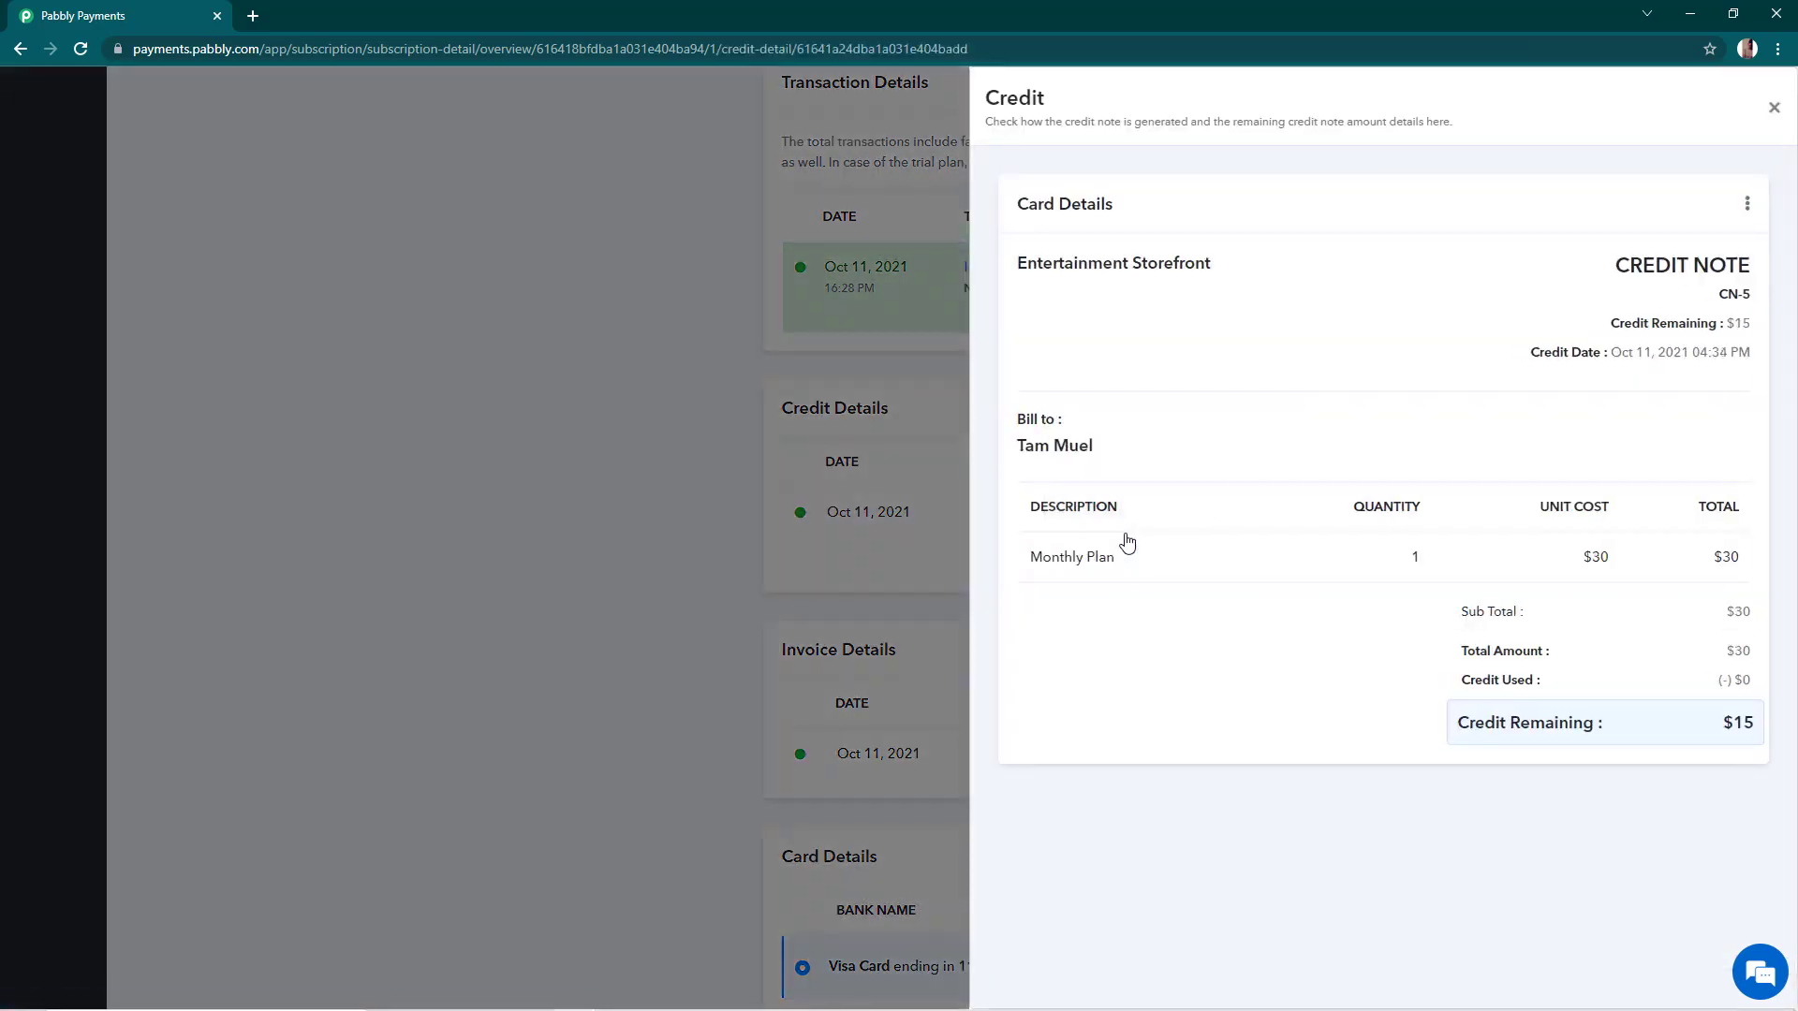
triple_click(1653, 327)
left_click(1654, 327)
triple_click(1605, 356)
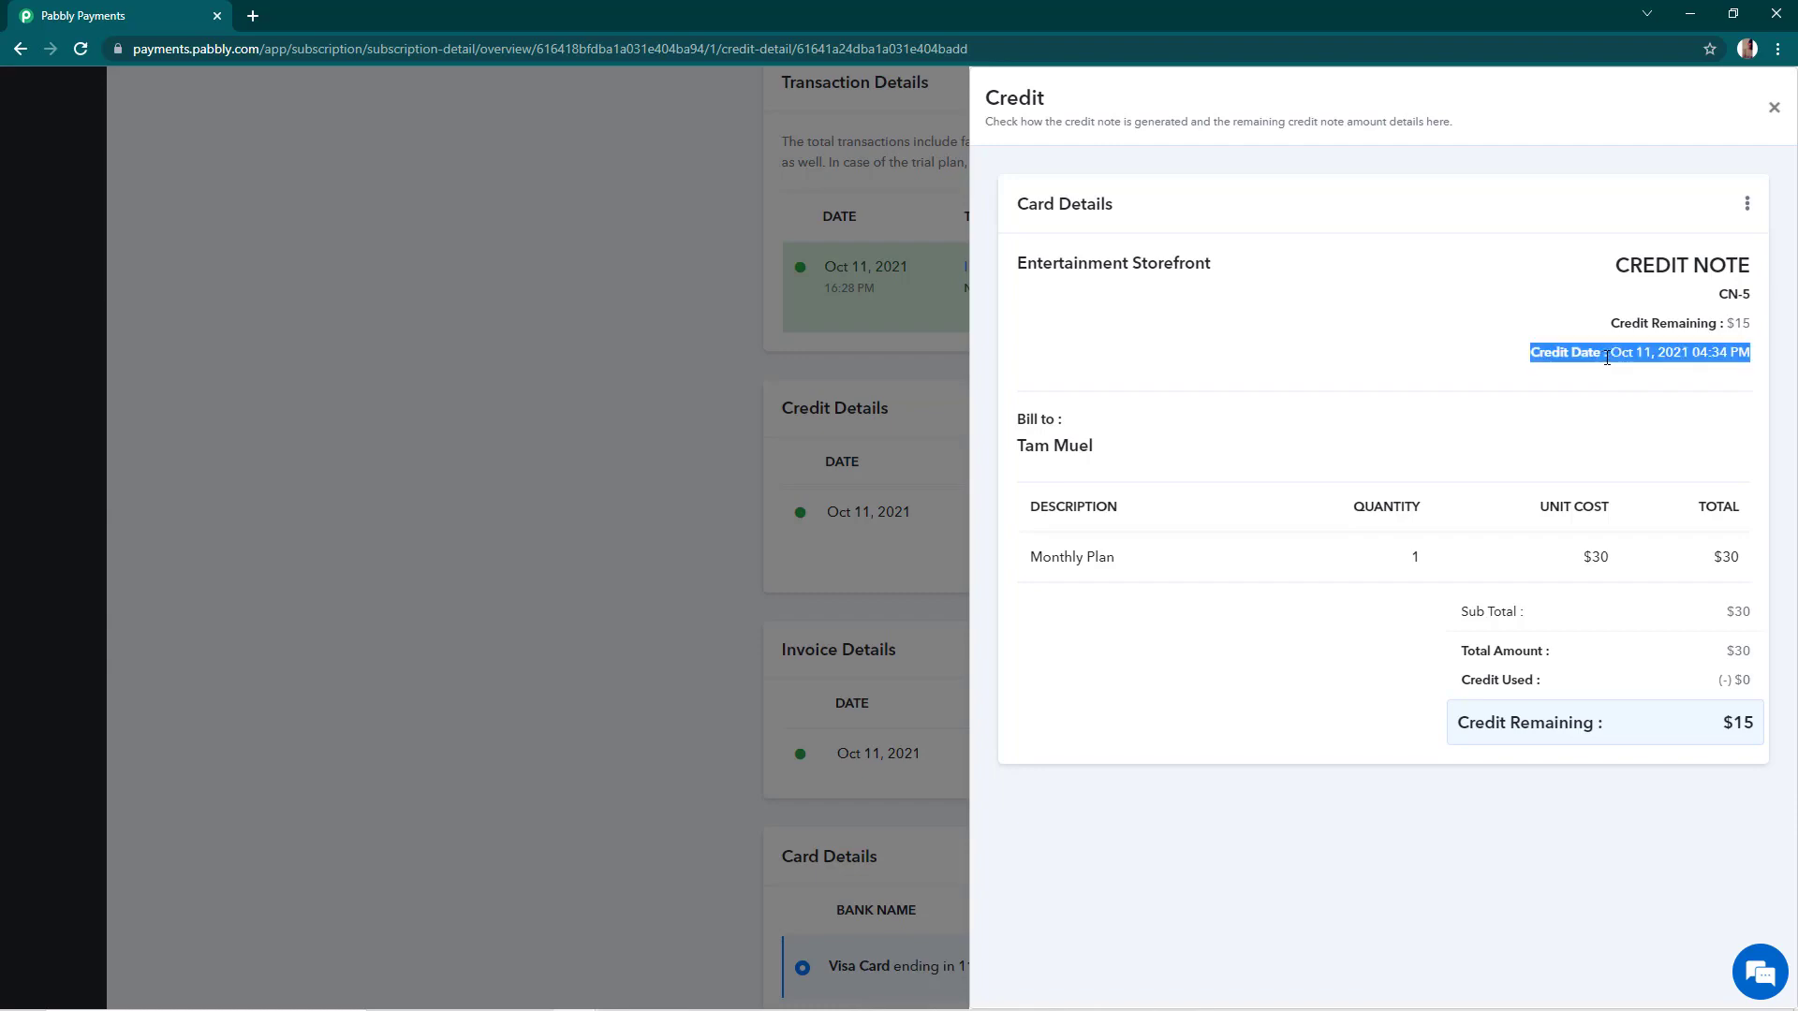
left_click(1616, 358)
left_click(910, 606)
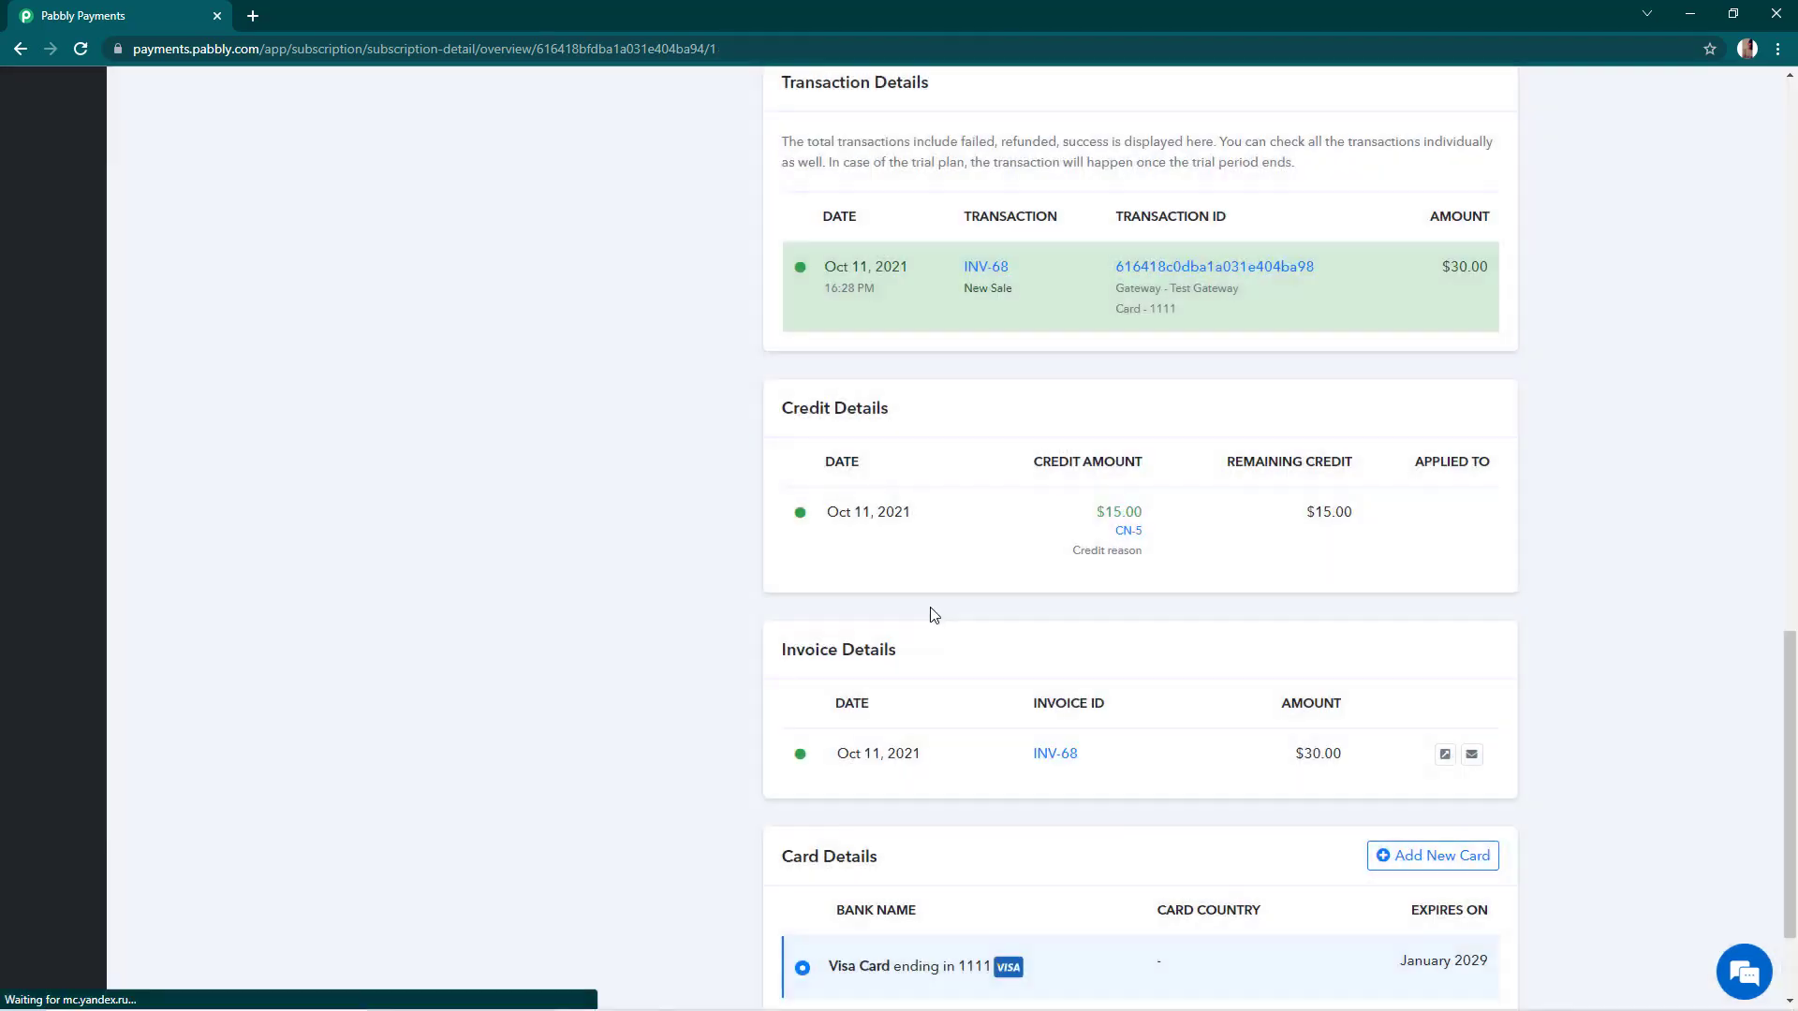
scroll(931, 611, "up", 12)
scroll(932, 614, "up", 4)
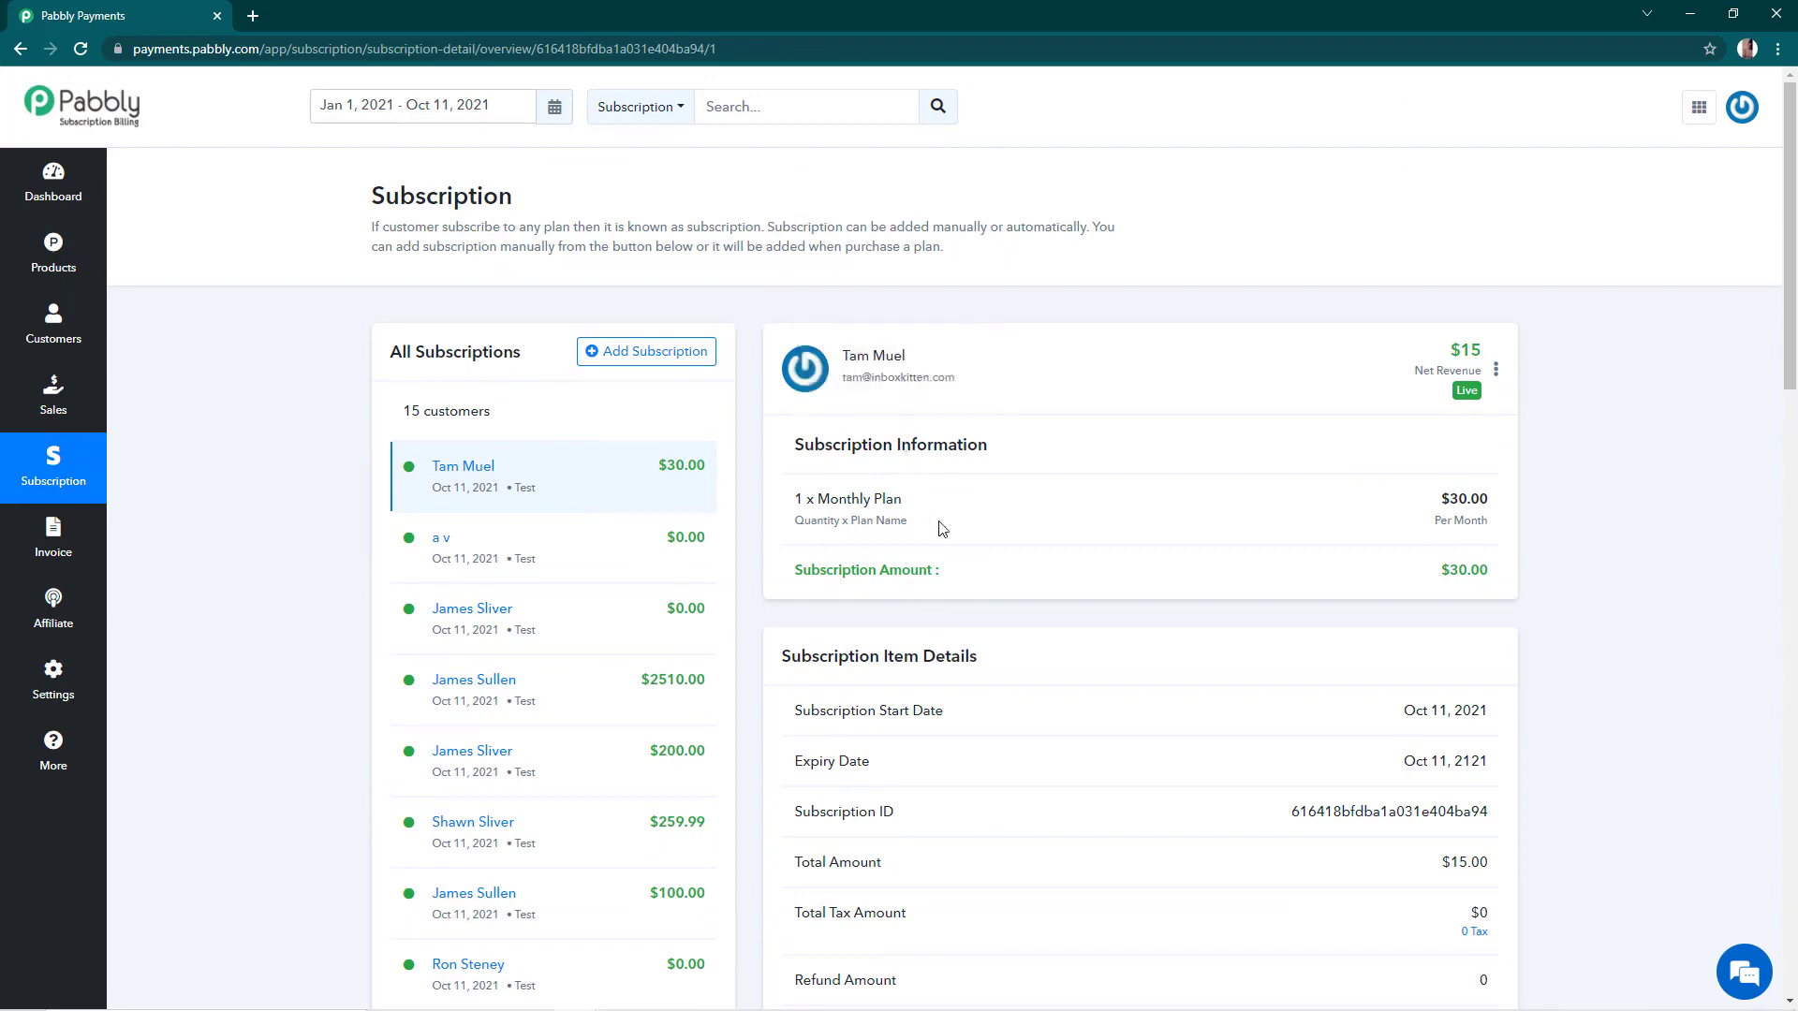
scroll(941, 529, "down", 12)
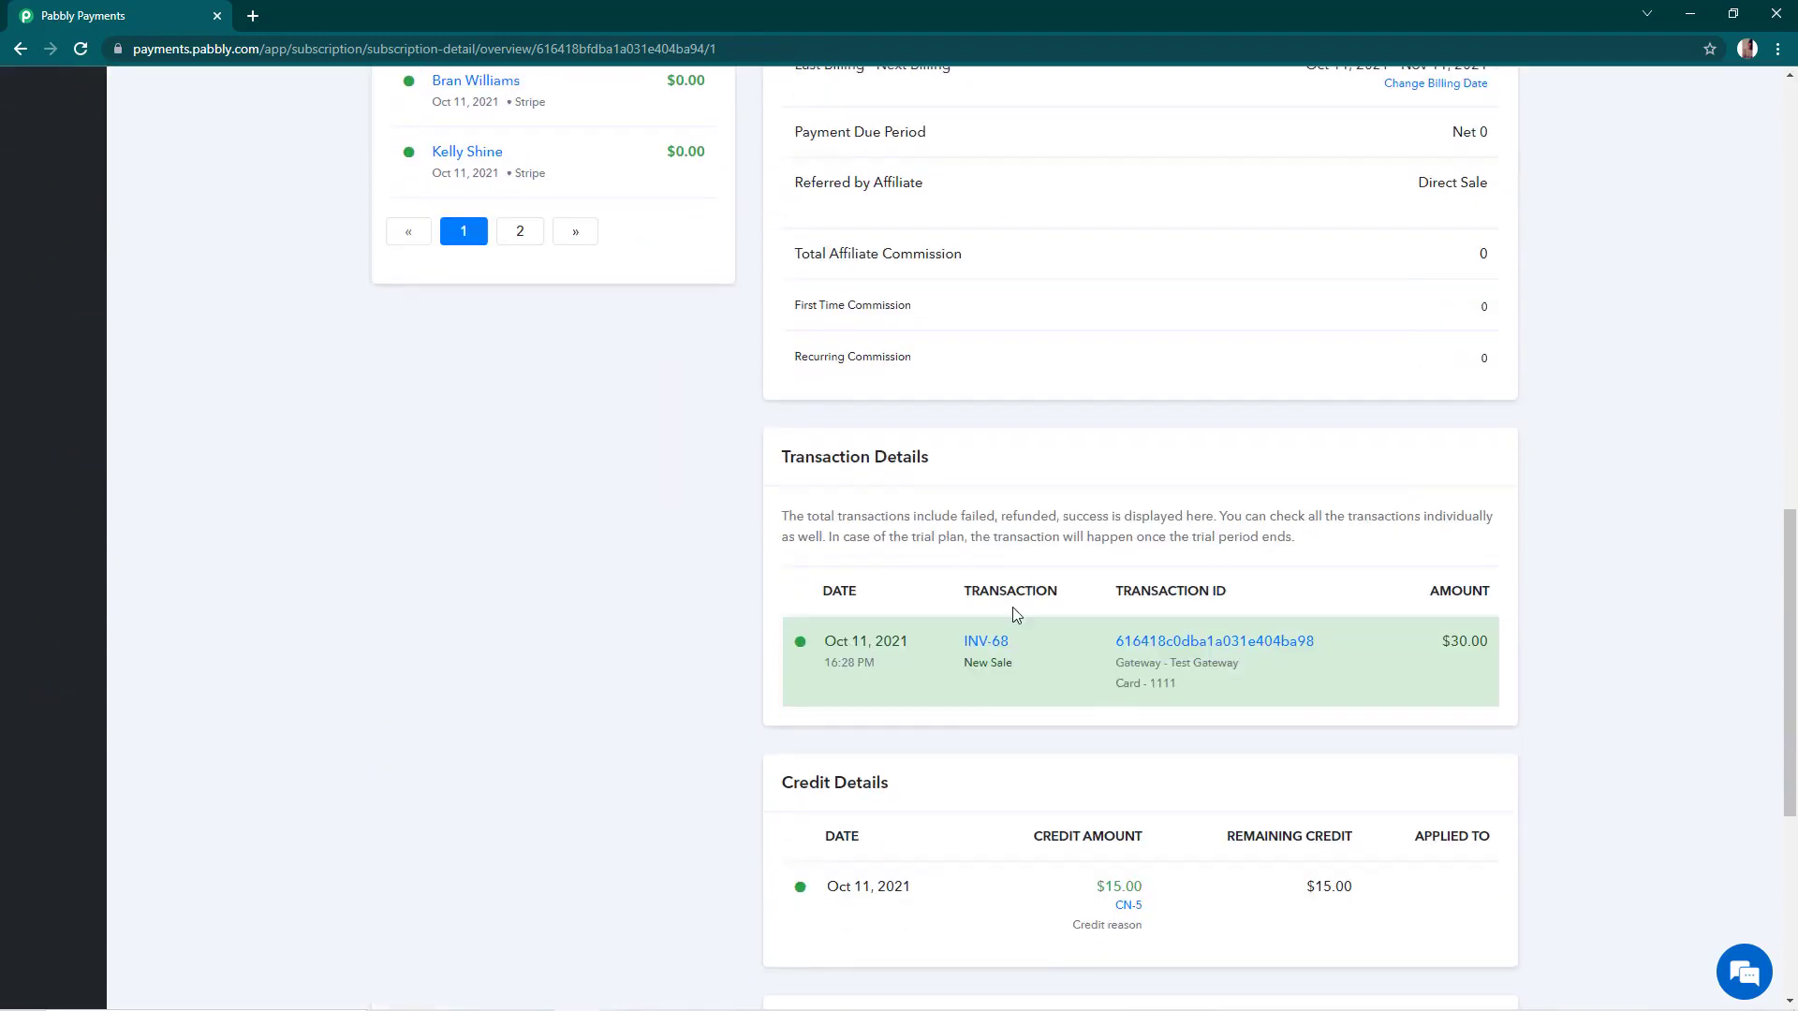
scroll(1035, 803, "down", 1)
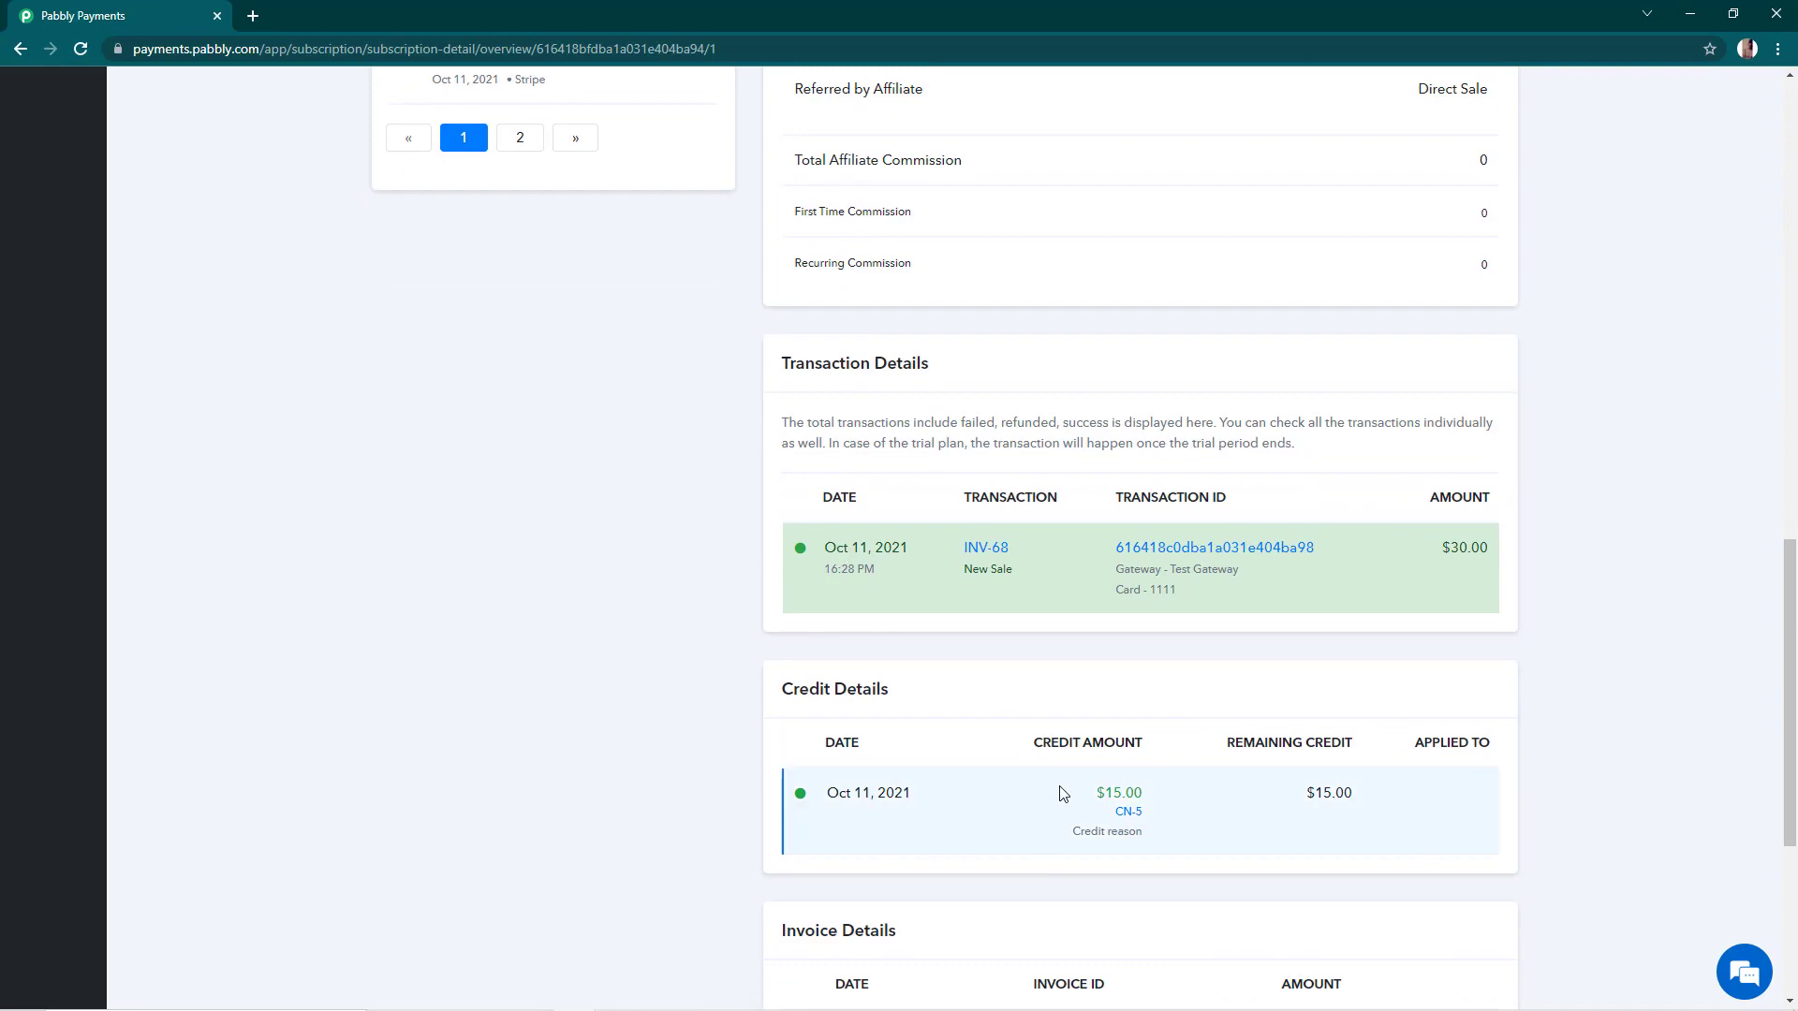
scroll(1062, 794, "down", 5)
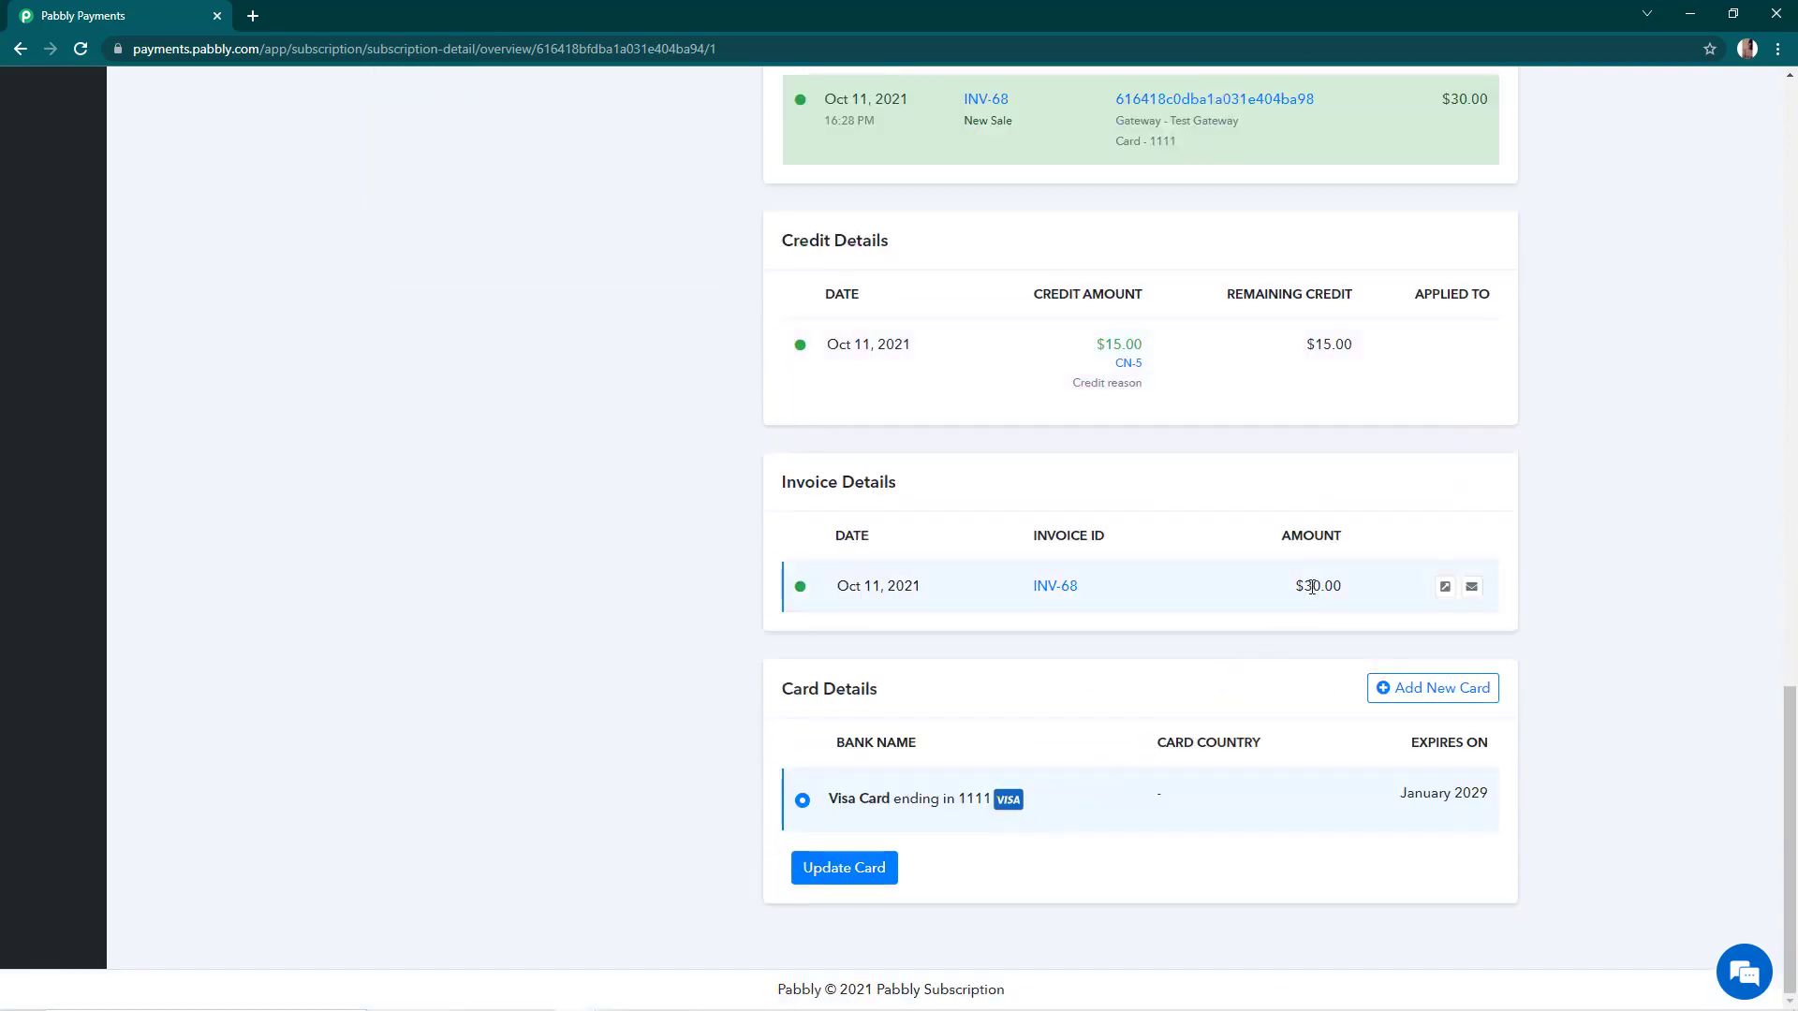
left_click_drag(1341, 586, 1289, 586)
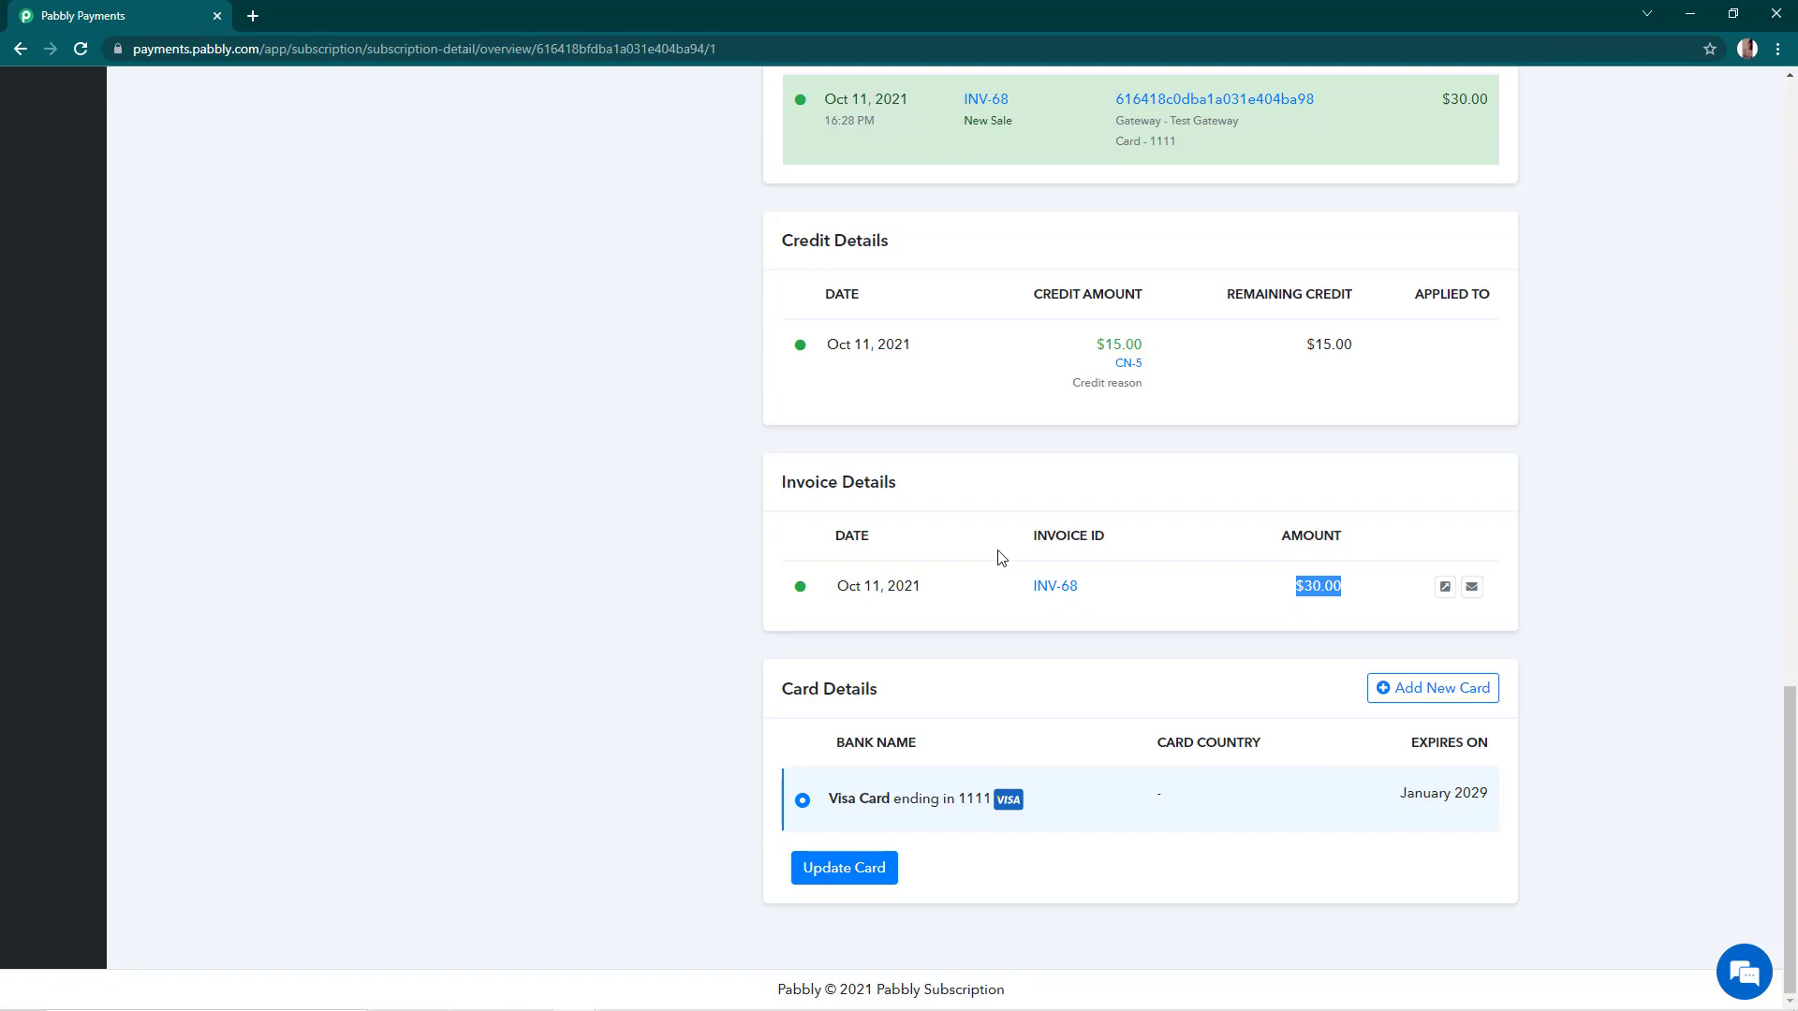
scroll(1019, 590, "up", 10)
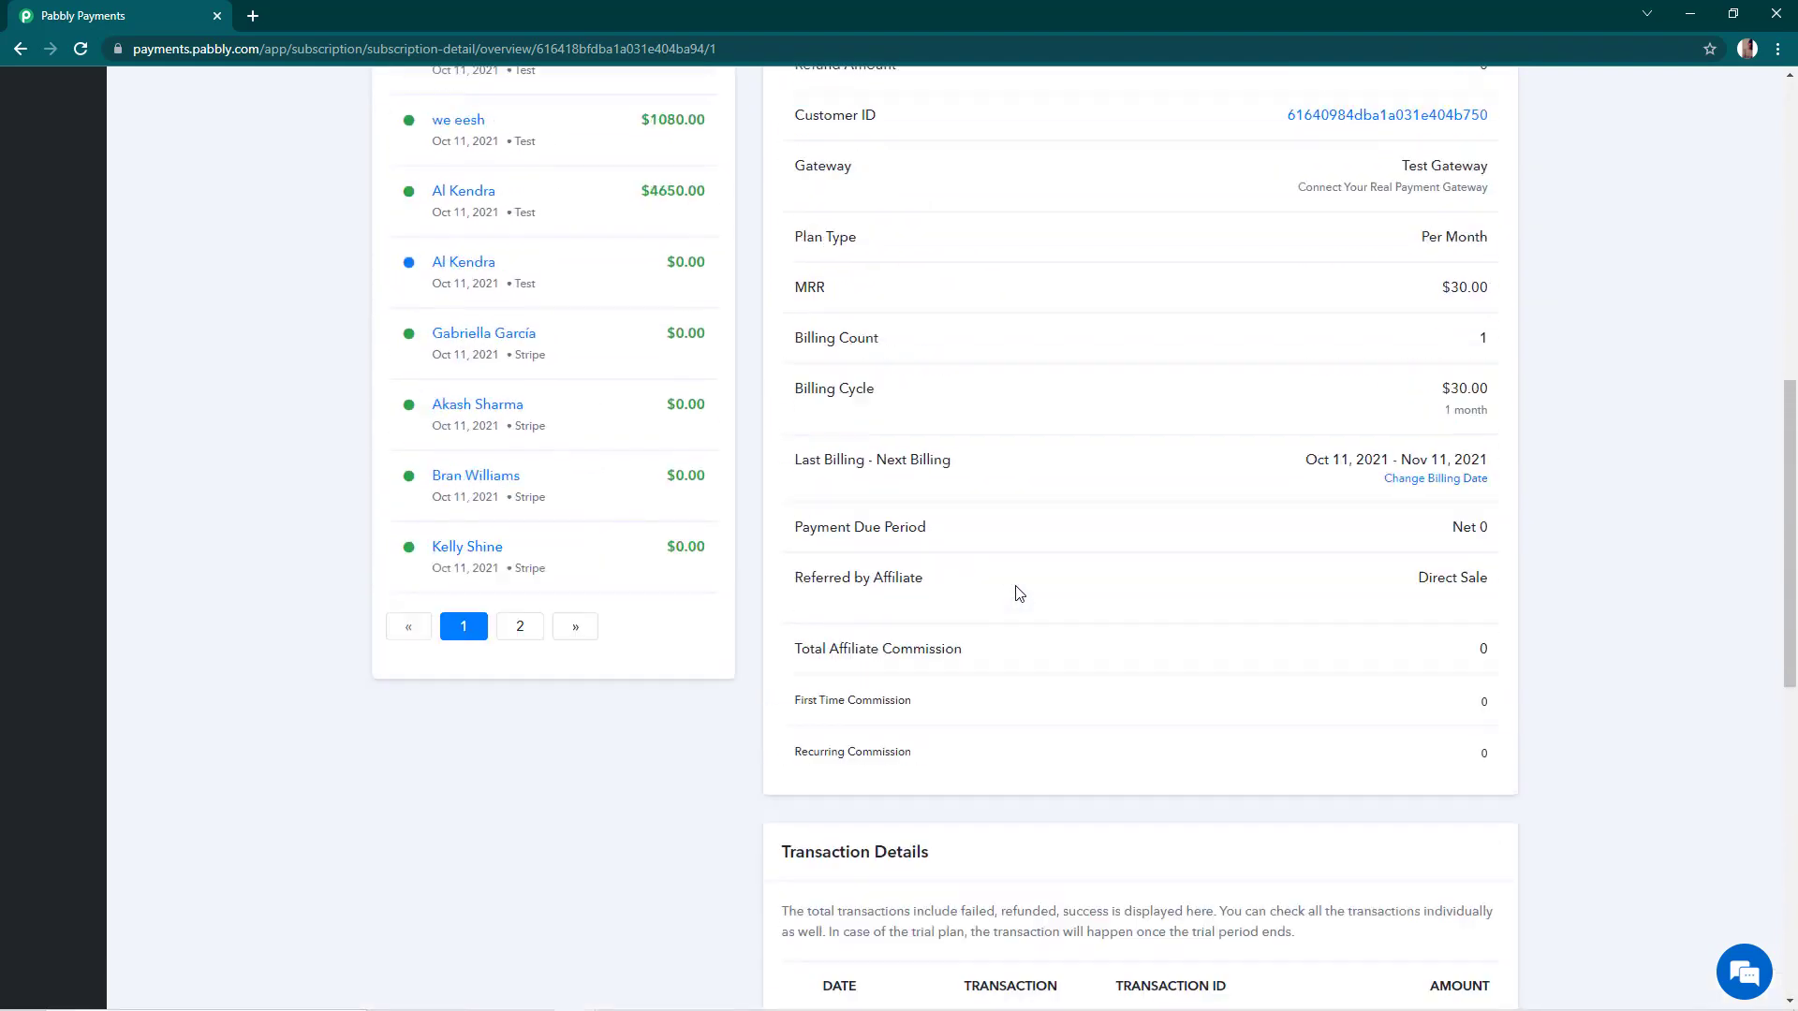
scroll(1019, 590, "up", 8)
Reopen the Add / Deduct Service Credit form and switch it to Deduct Credit.
left_click(1495, 371)
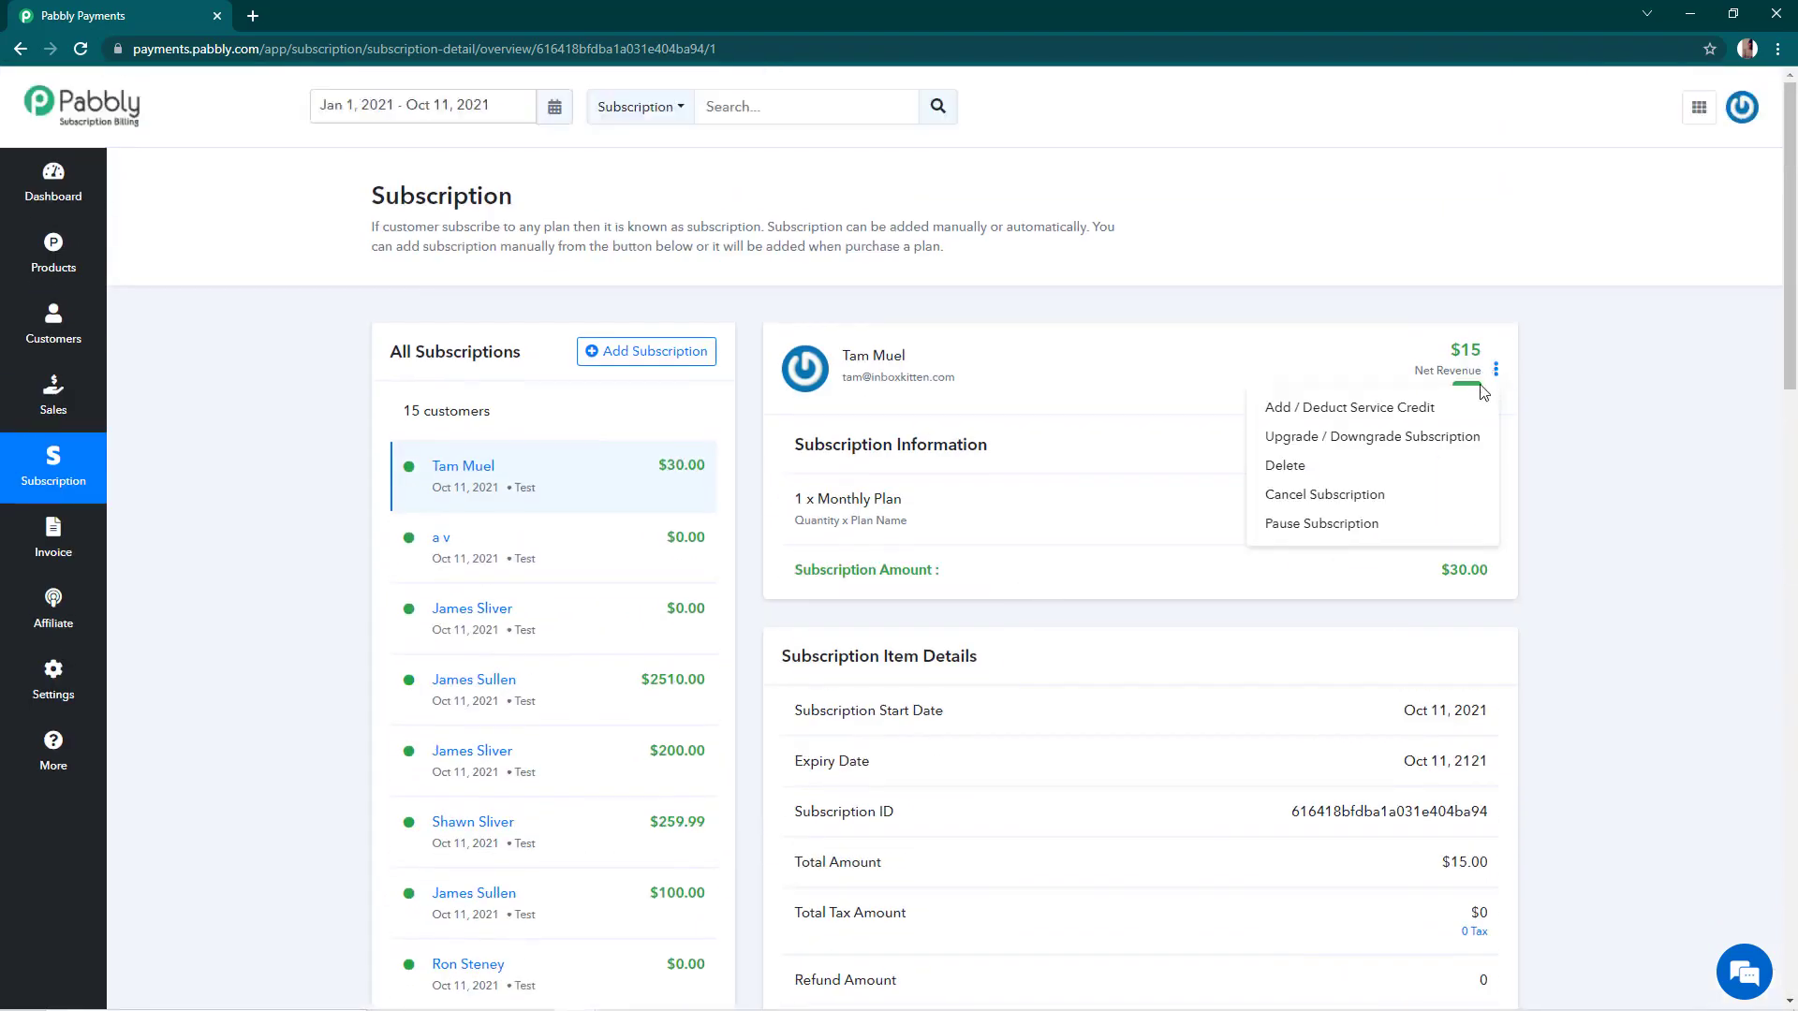
left_click(1420, 405)
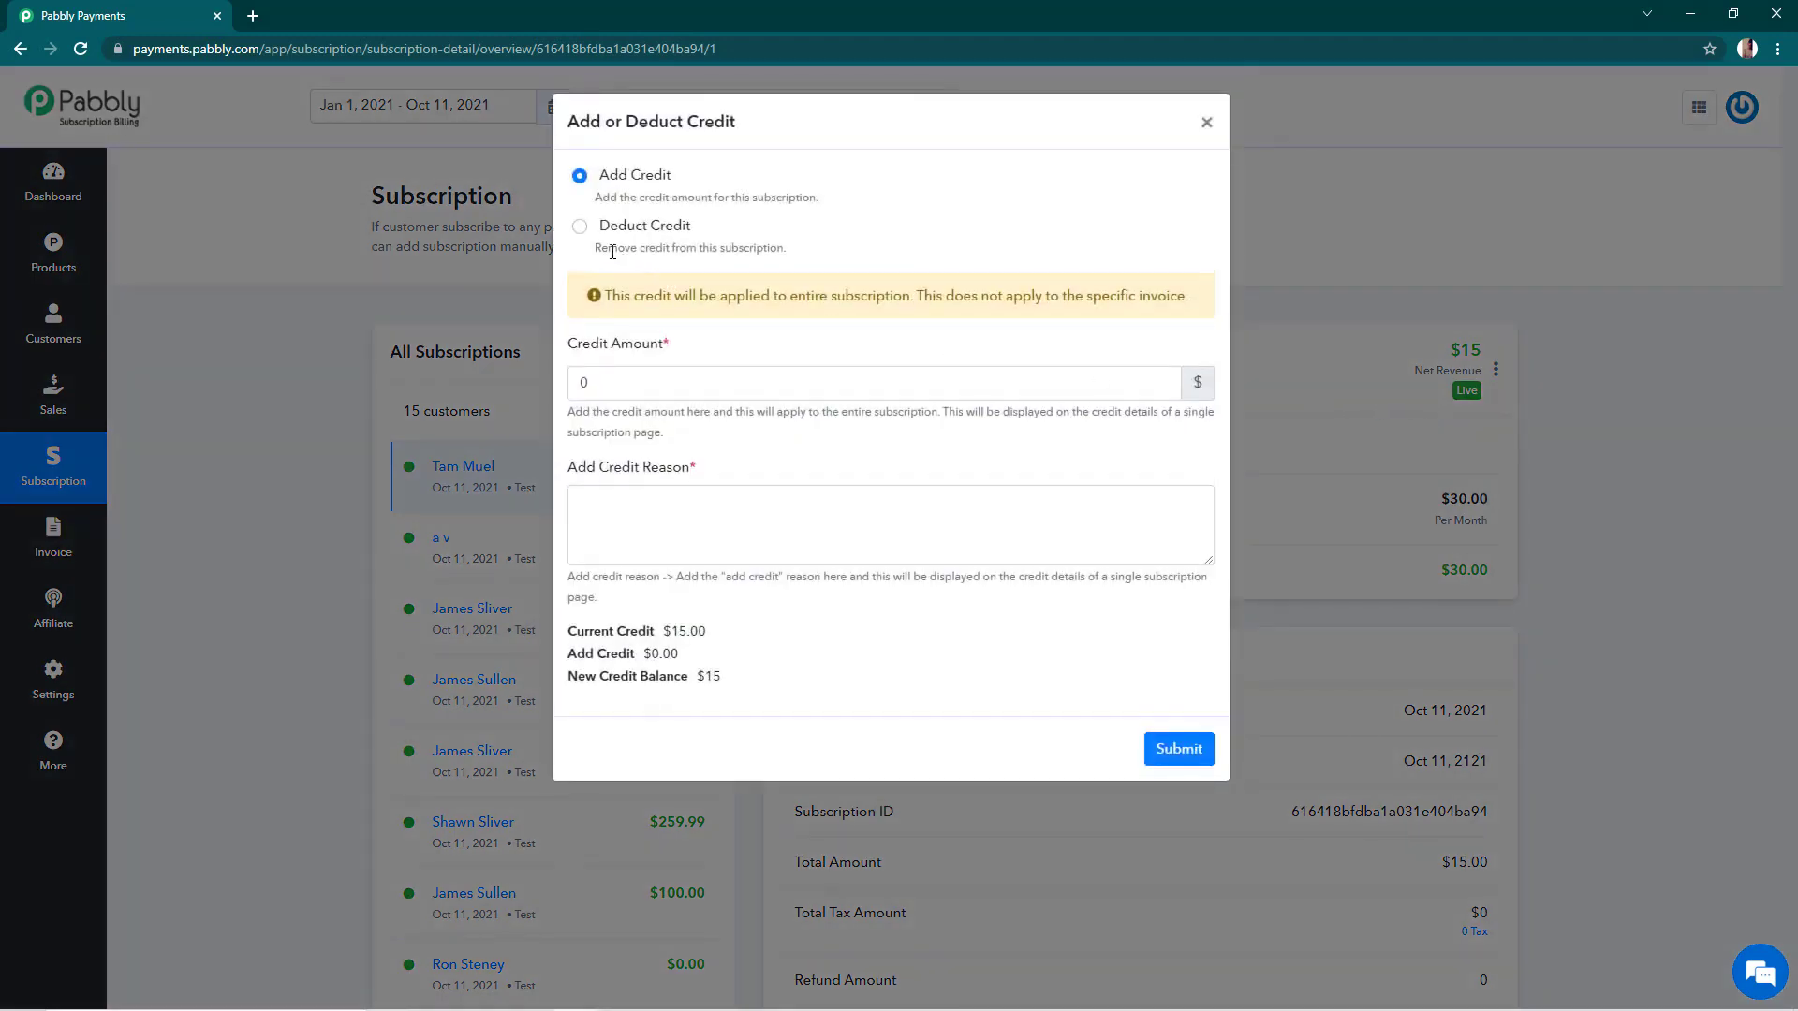
left_click(581, 226)
left_click(690, 401)
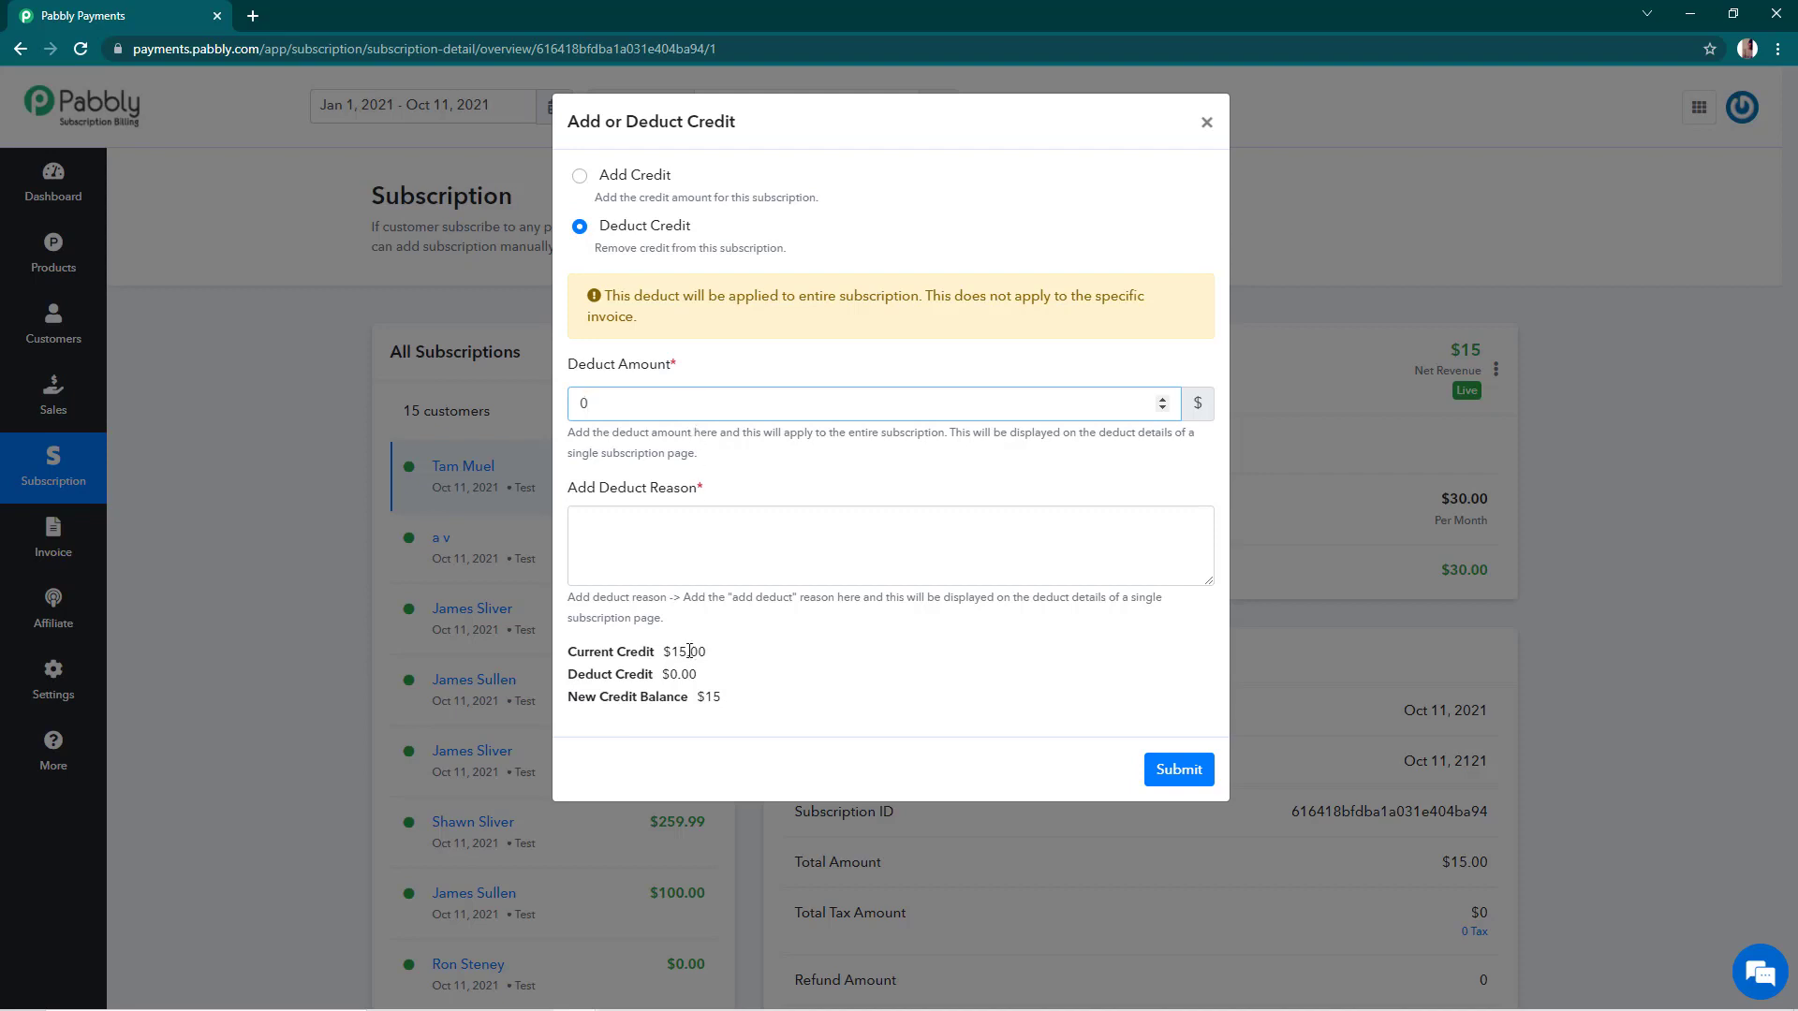
Deduct 5 with reason 'offered in error', leaving a $10 credit balance, and submit.
triple_click(638, 652)
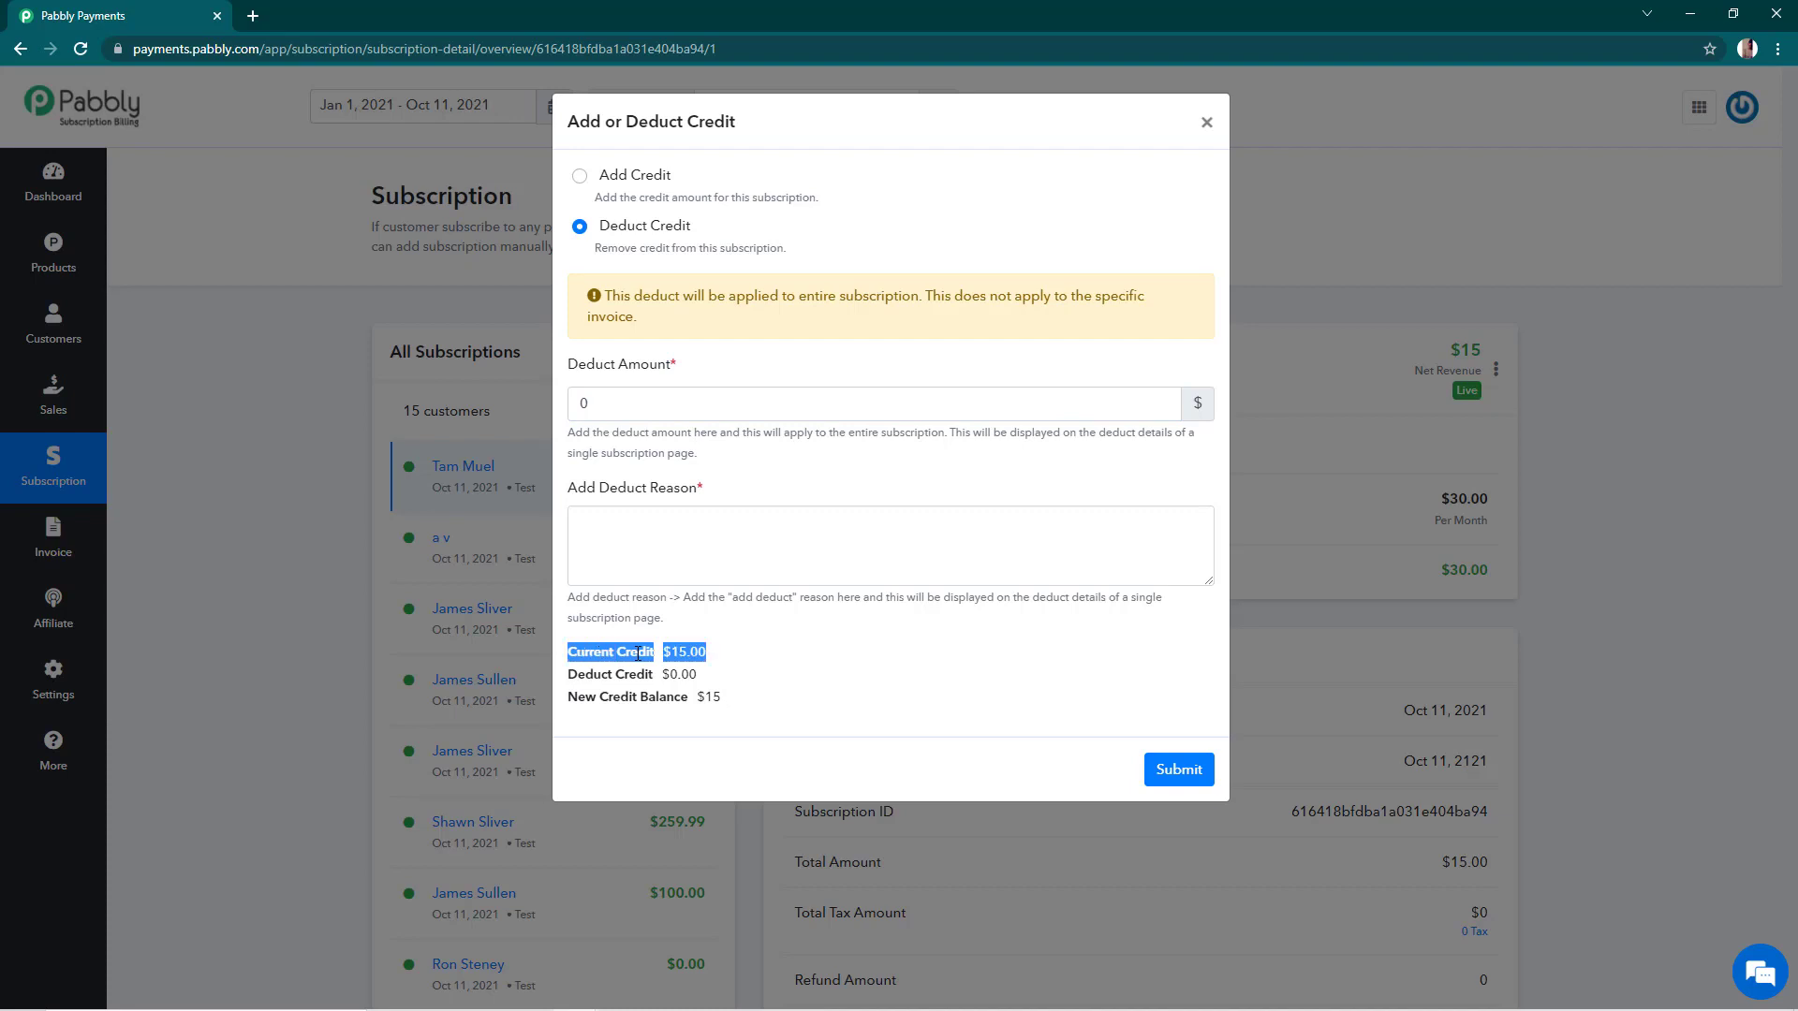
left_click(687, 652)
left_click(685, 409)
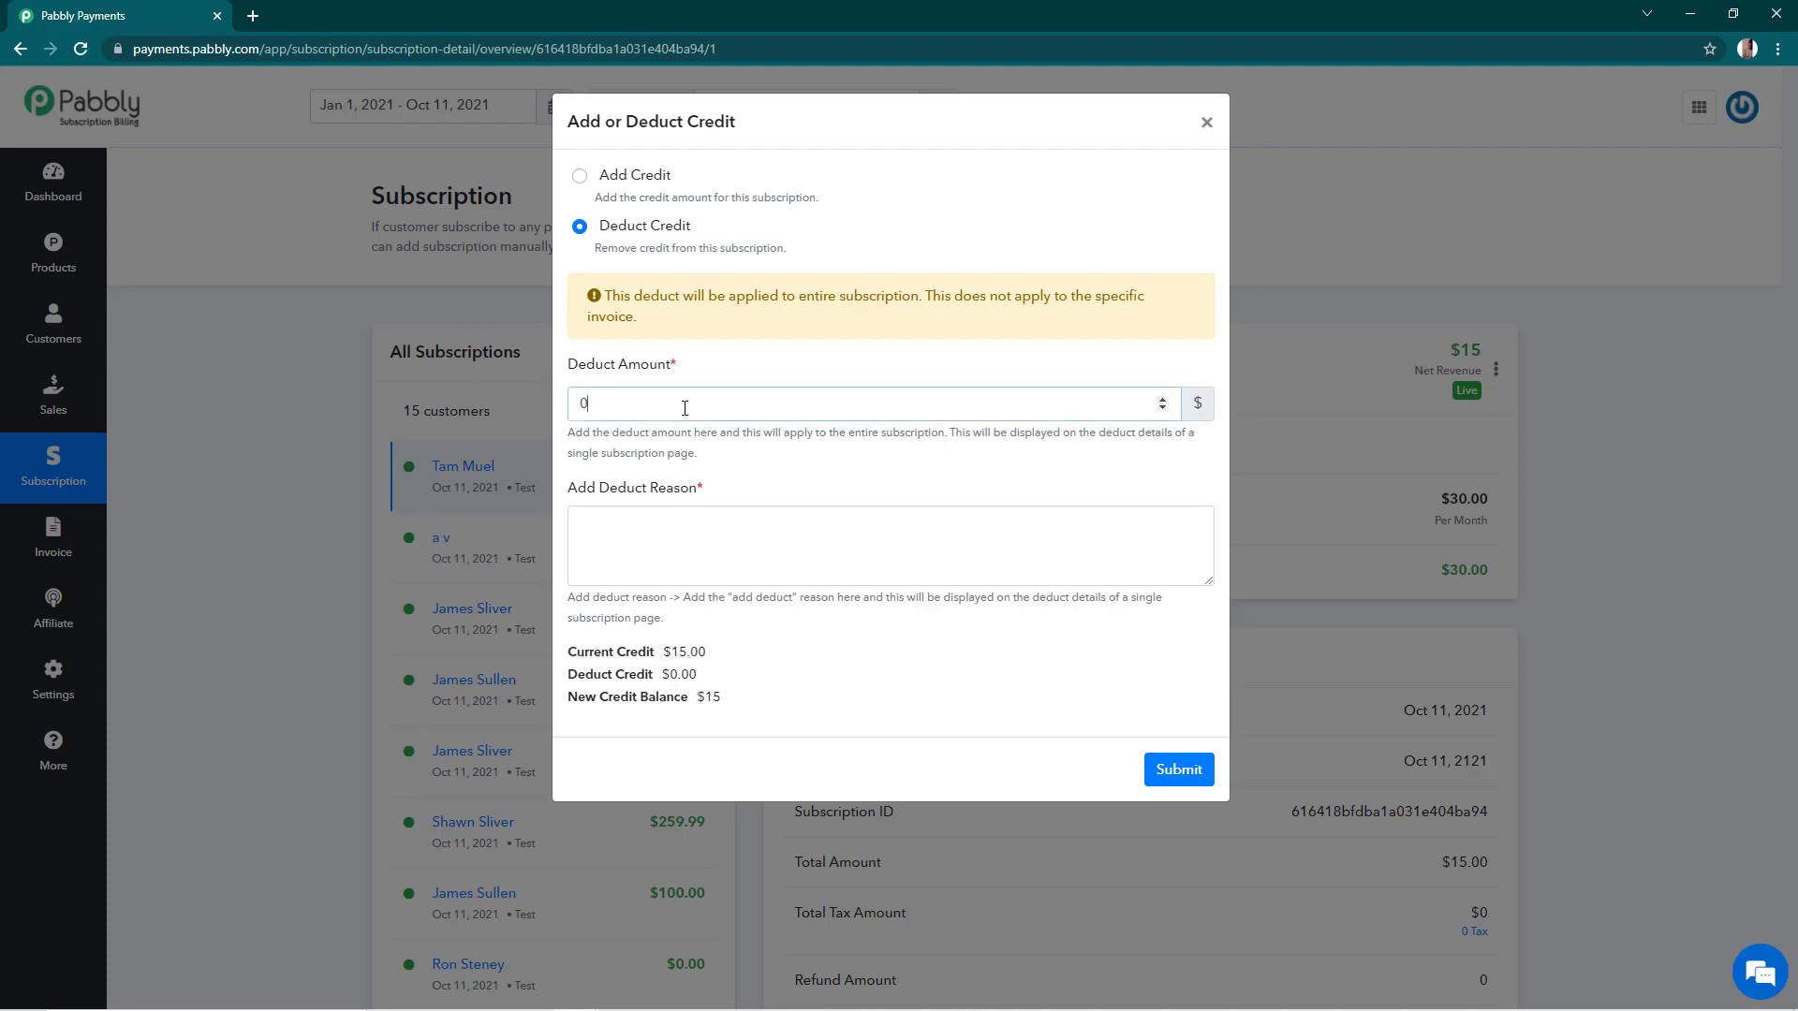
key("BackSpace")
type("5")
left_click(716, 555)
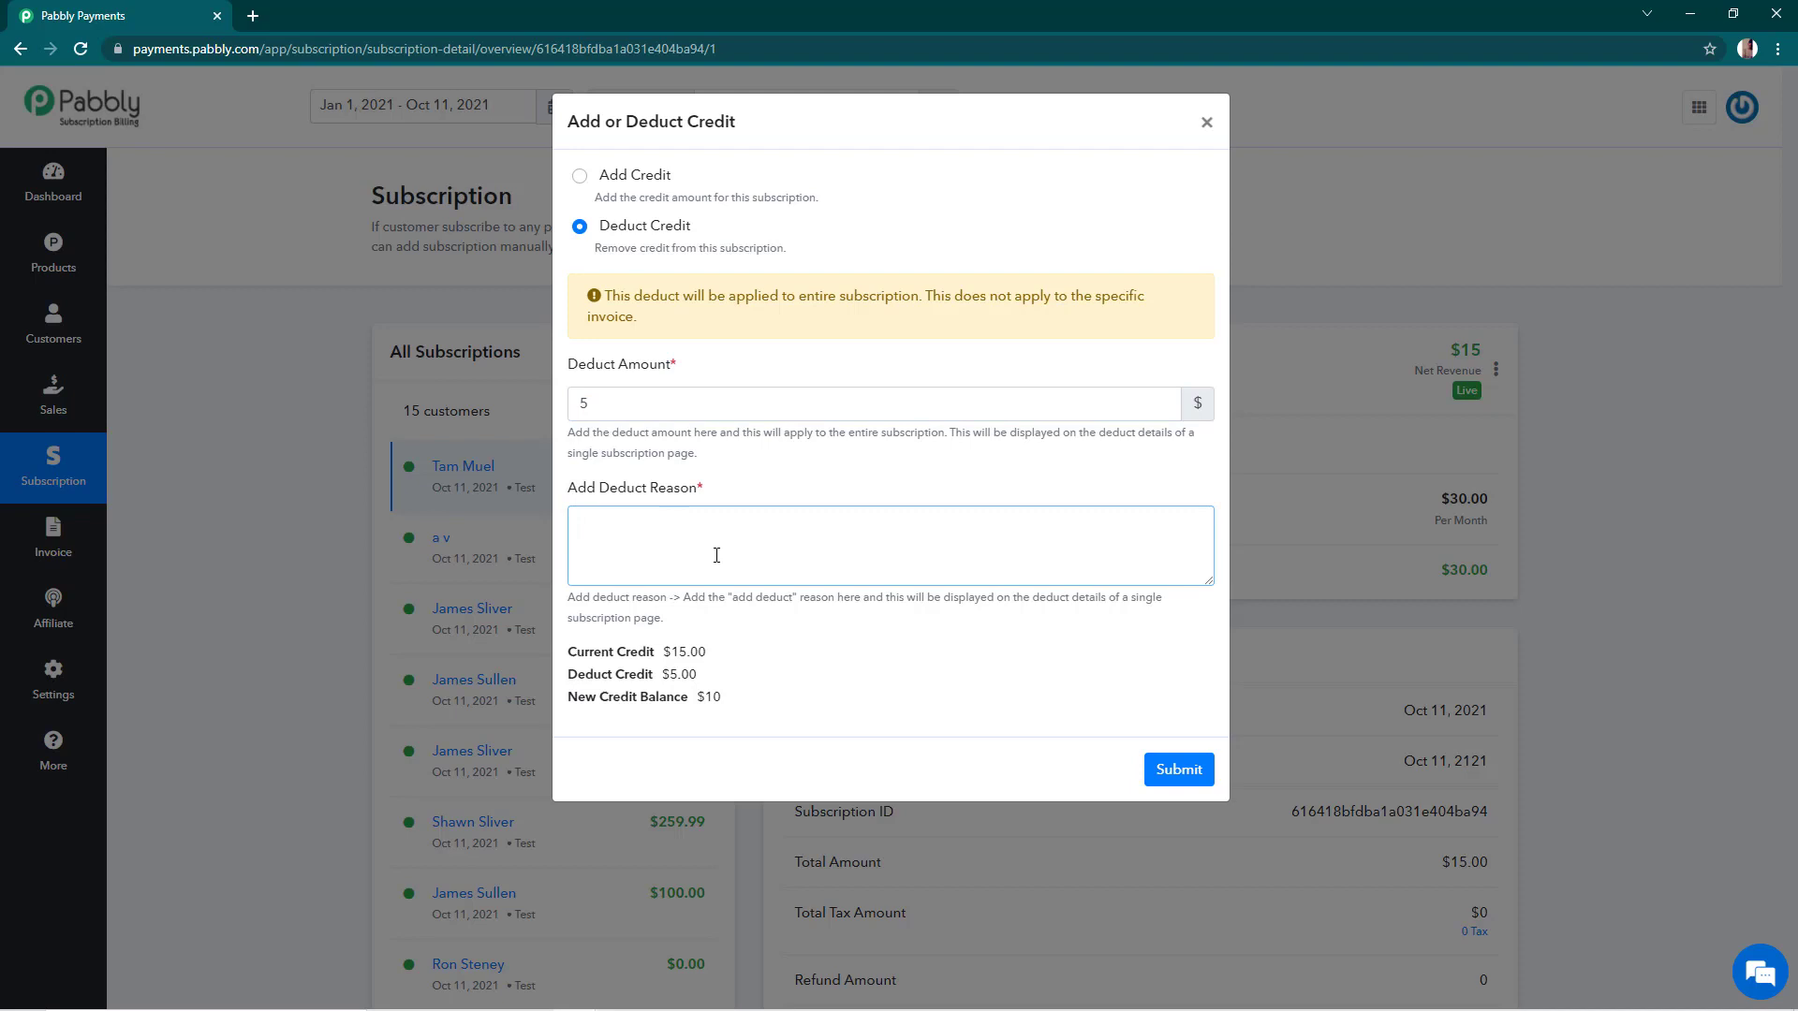
type("offered in error.")
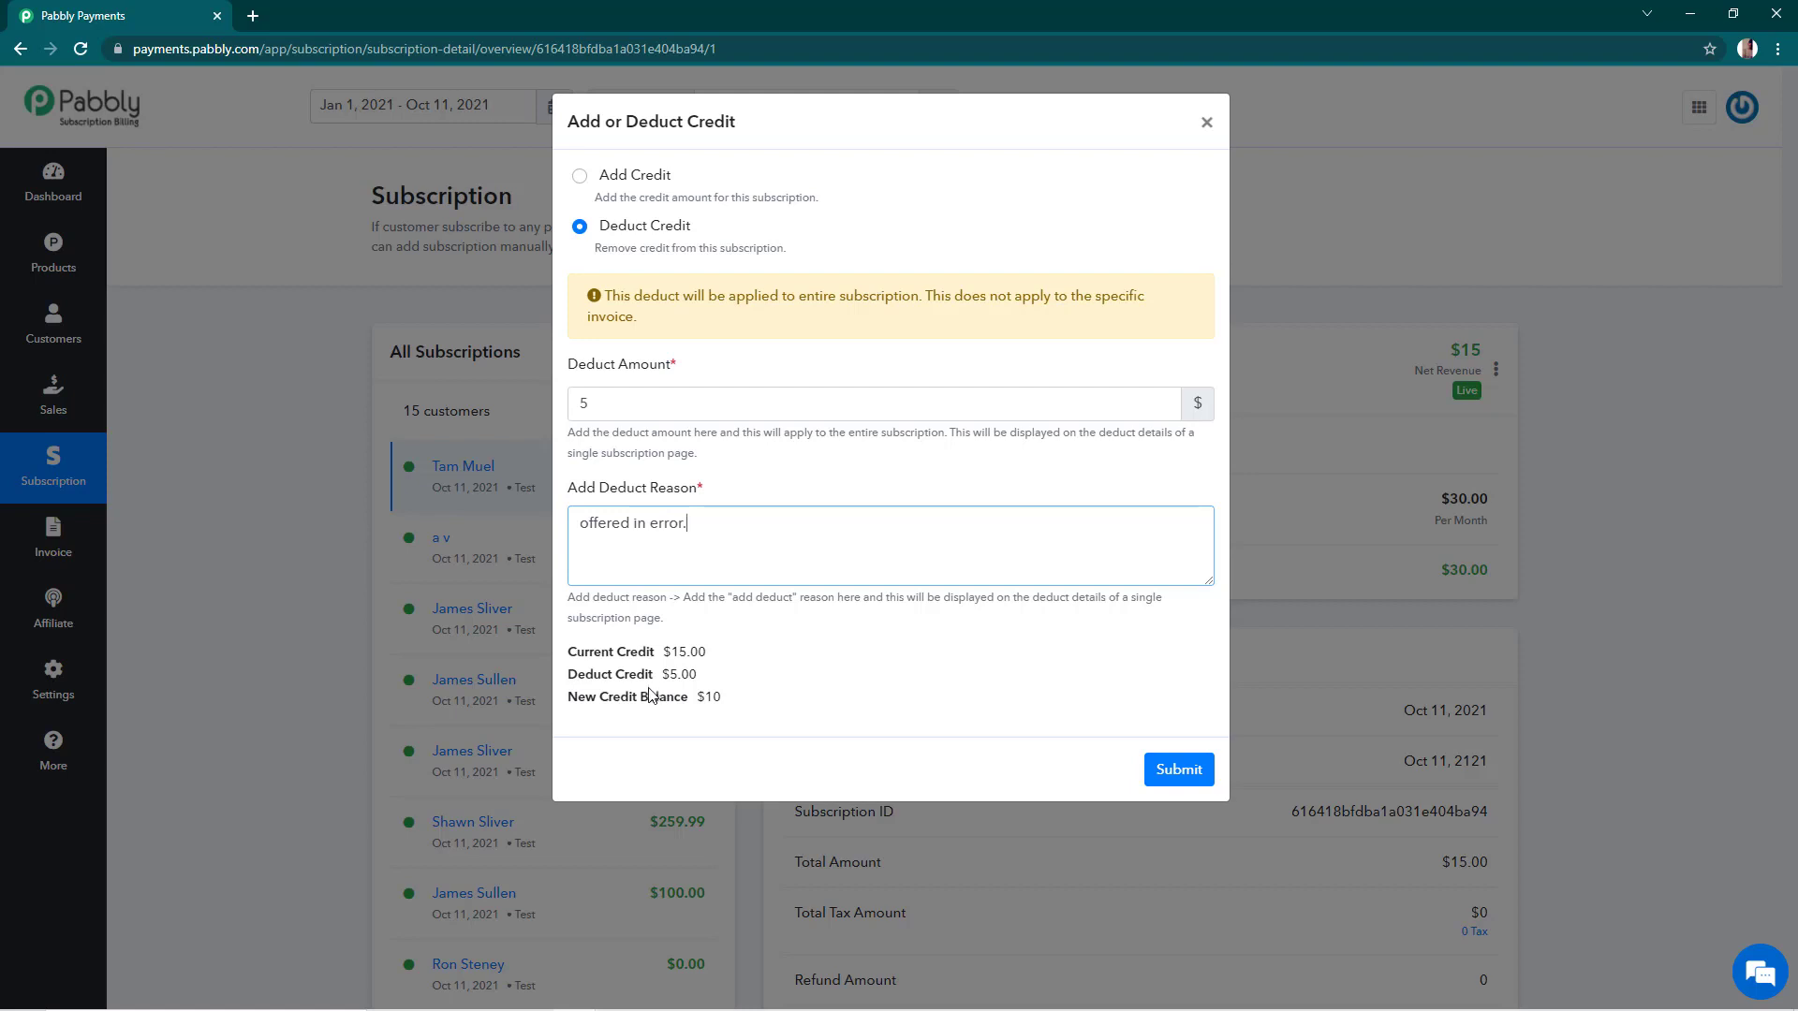
triple_click(690, 706)
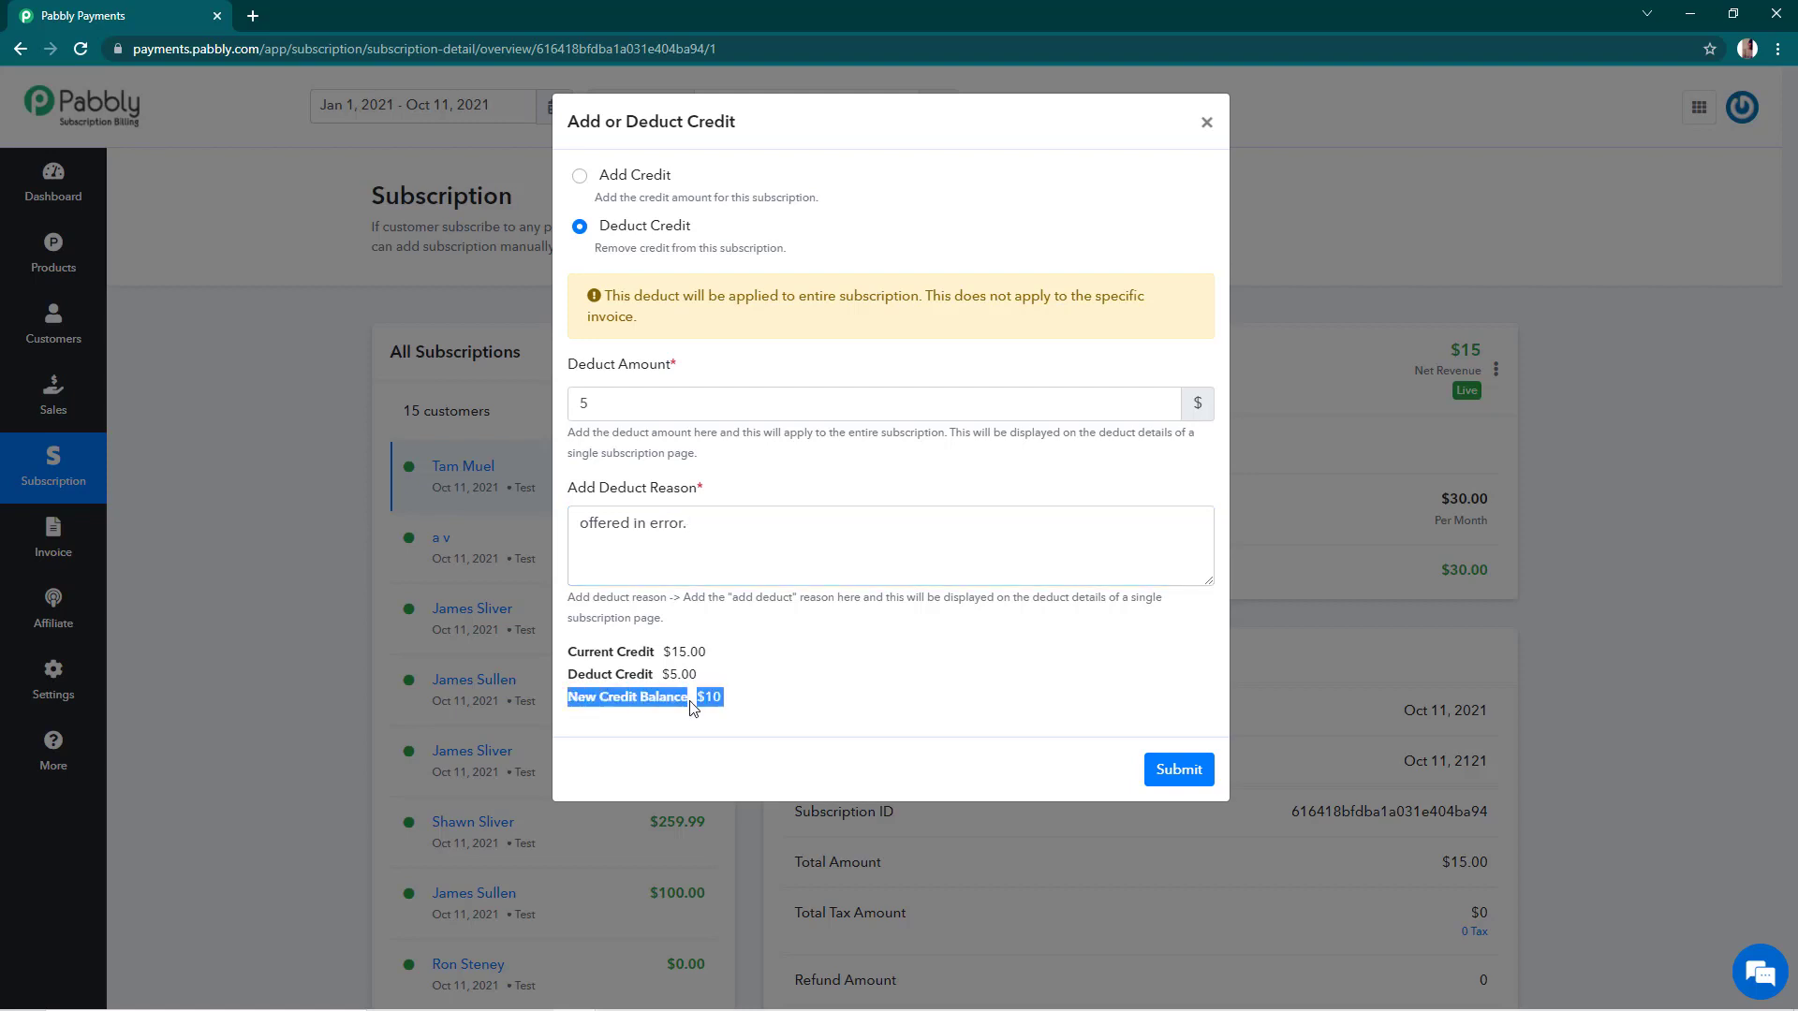
left_click(1171, 770)
scroll(1173, 770, "down", 15)
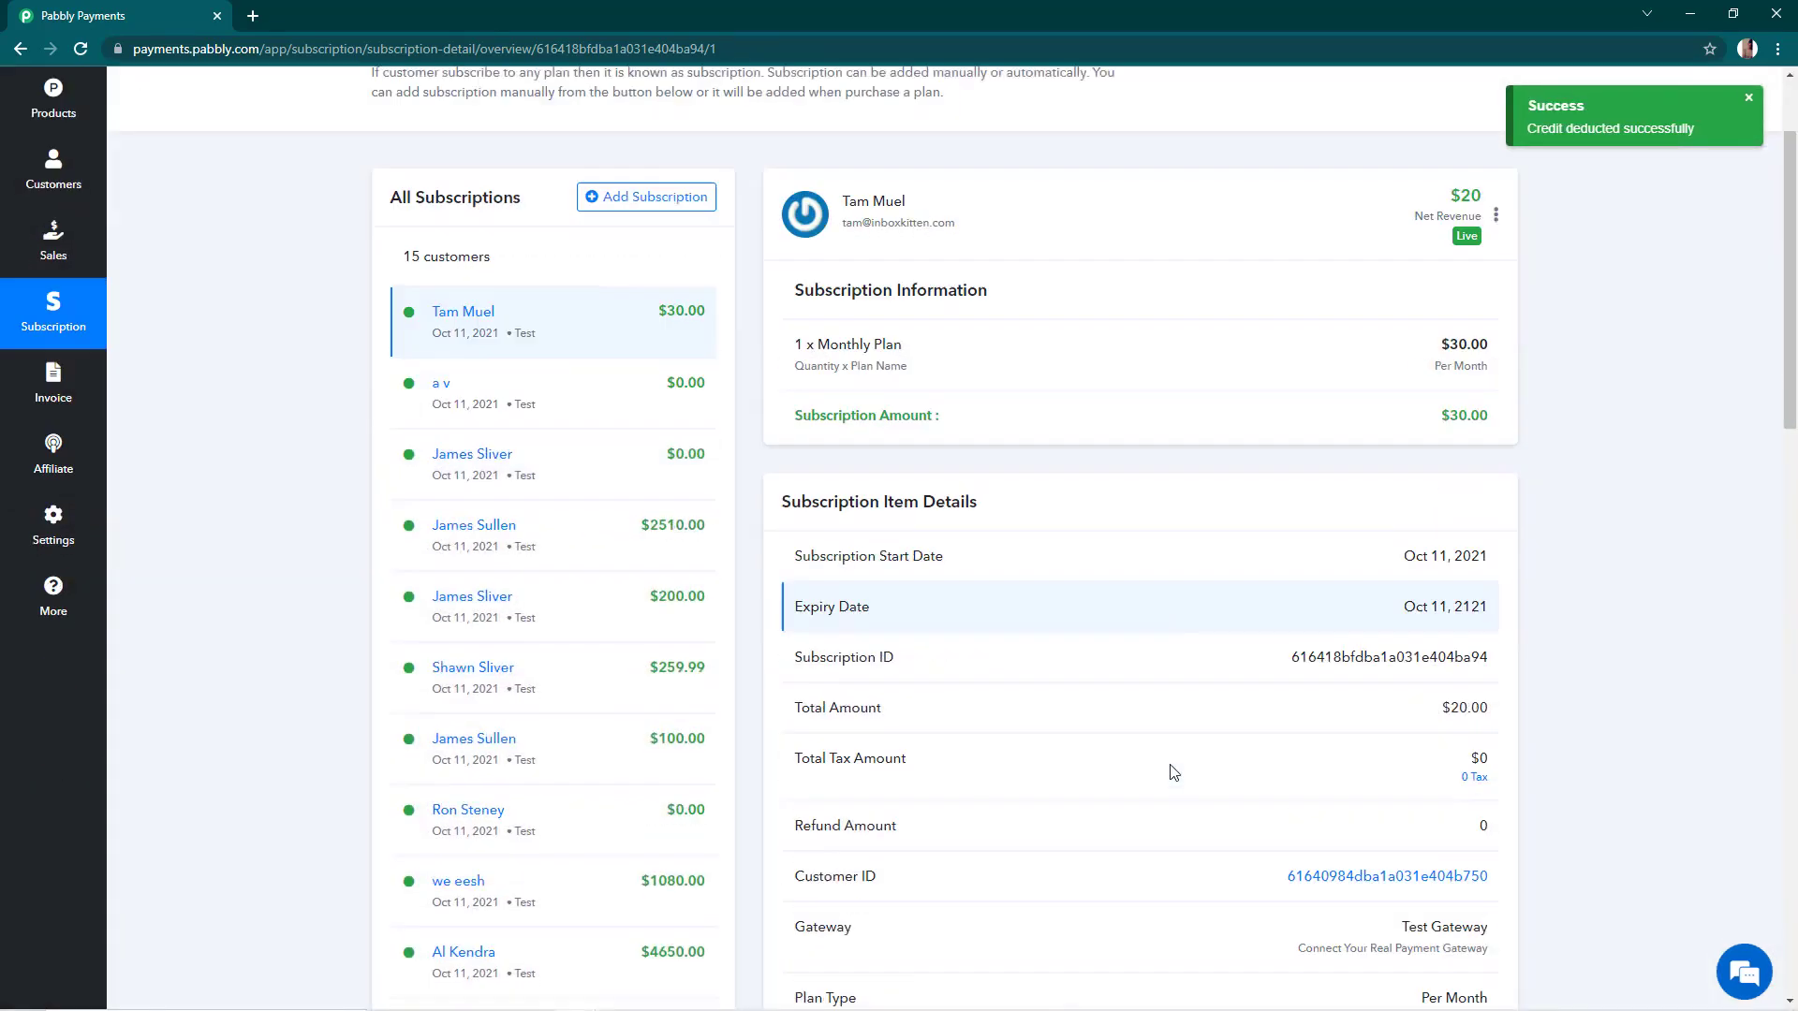
scroll(1173, 771, "down", 5)
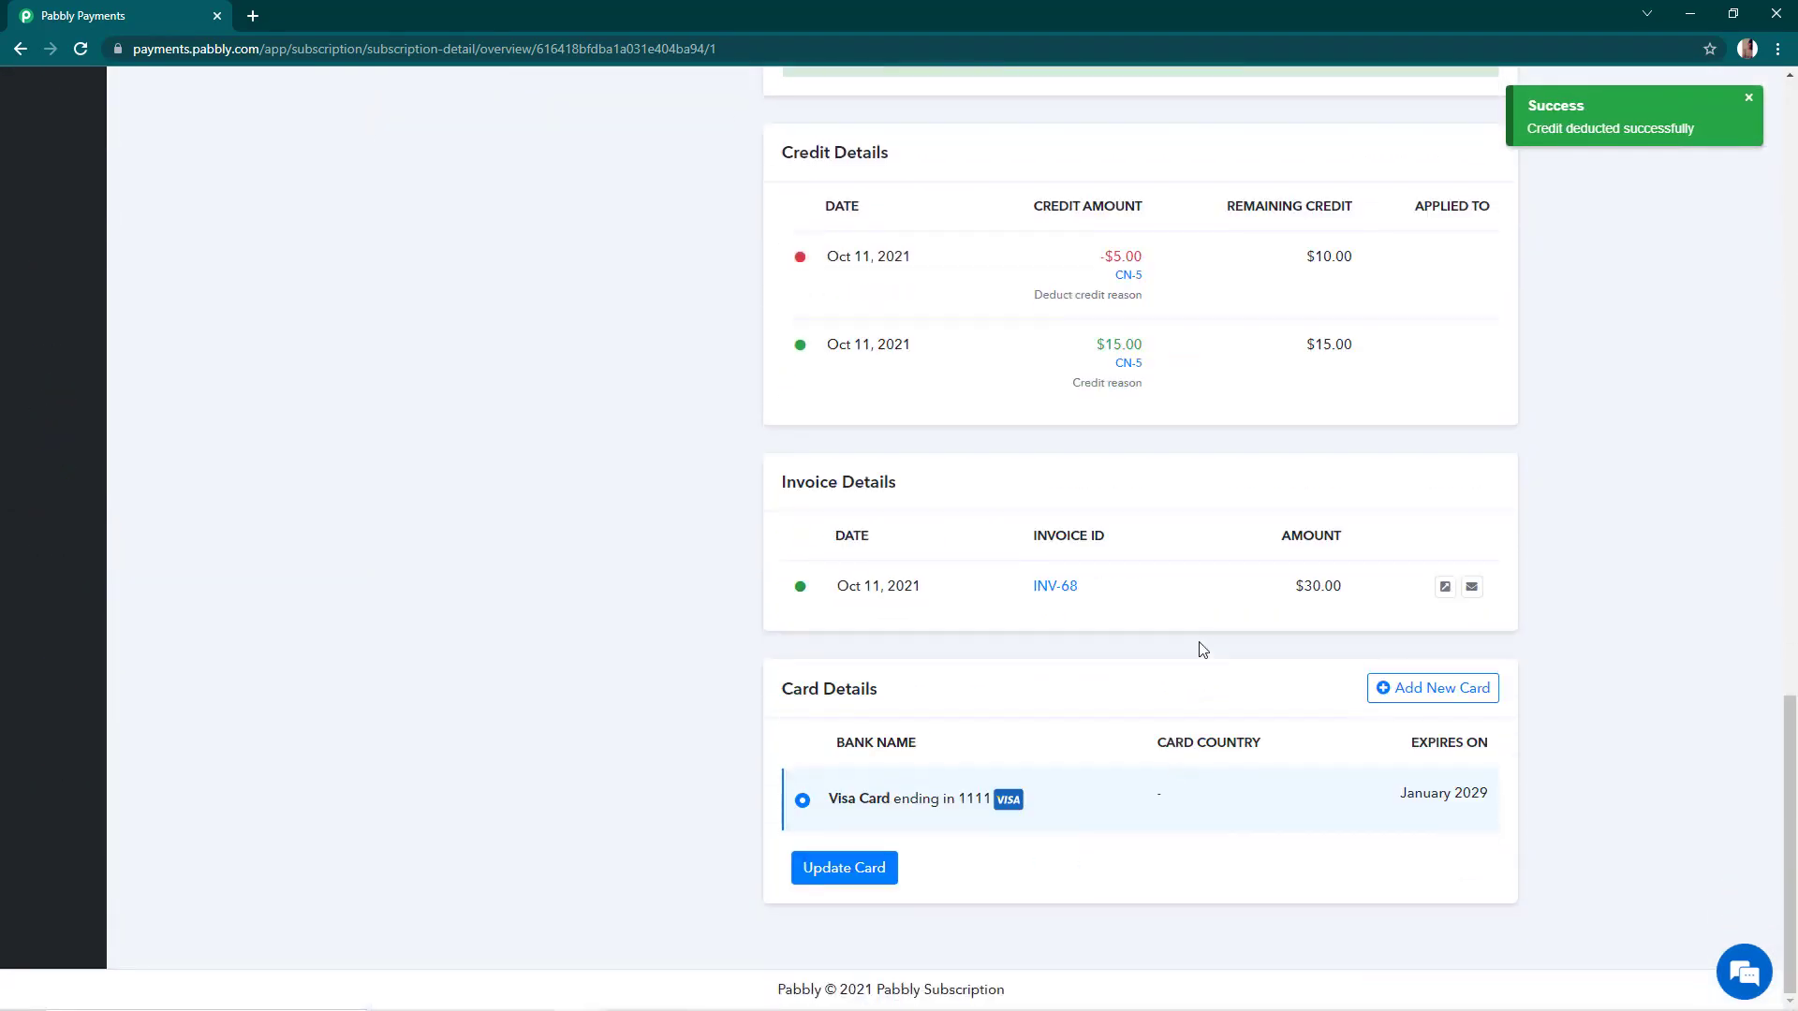
scroll(1053, 629, "up", 1)
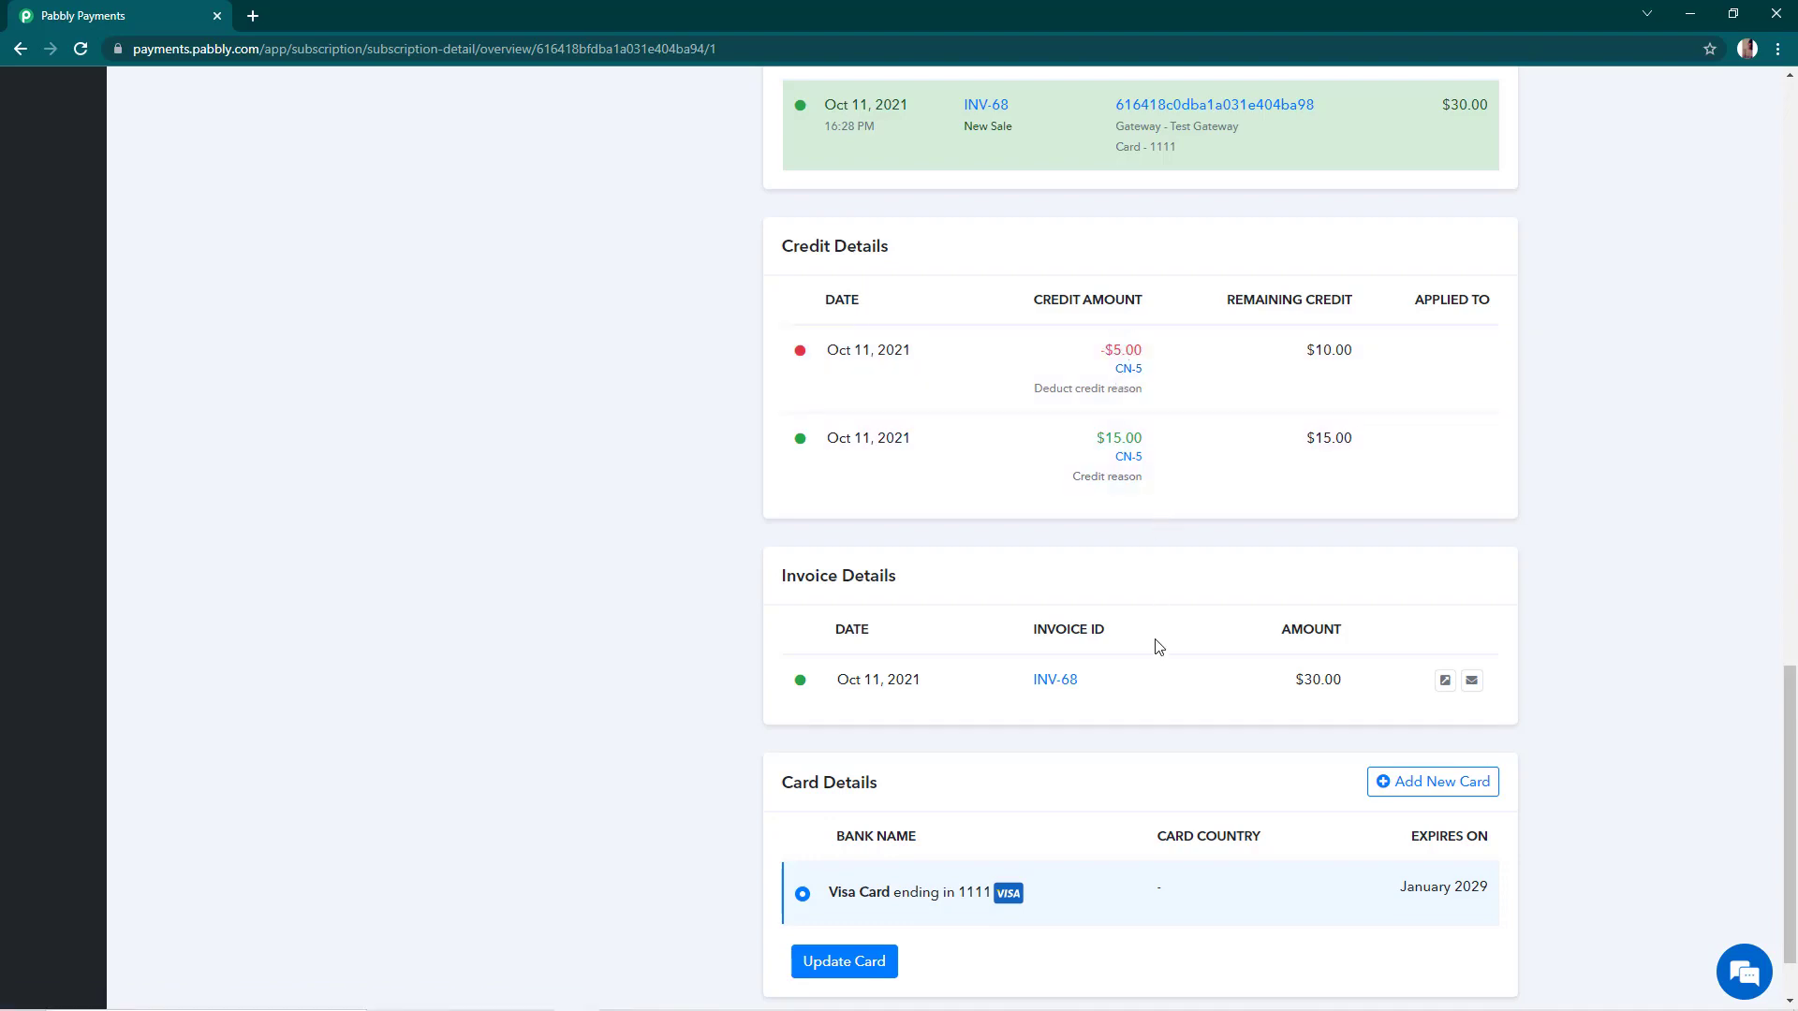
scroll(1158, 646, "up", 20)
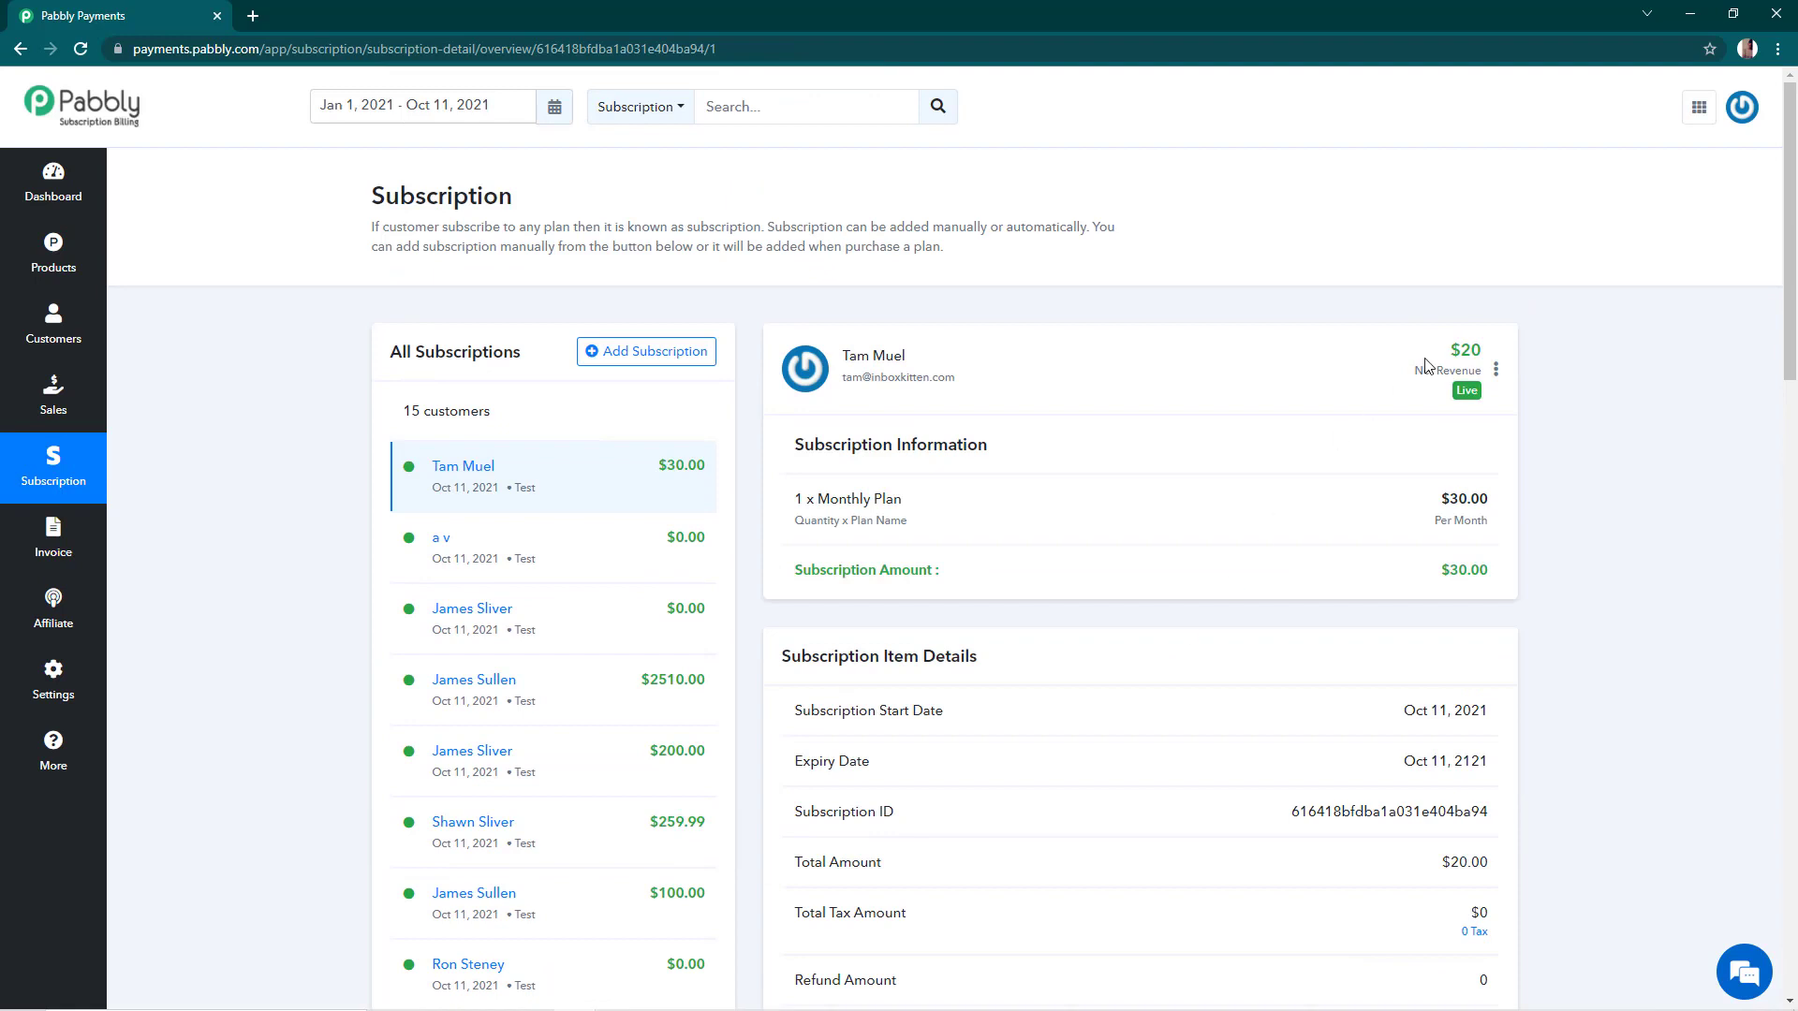